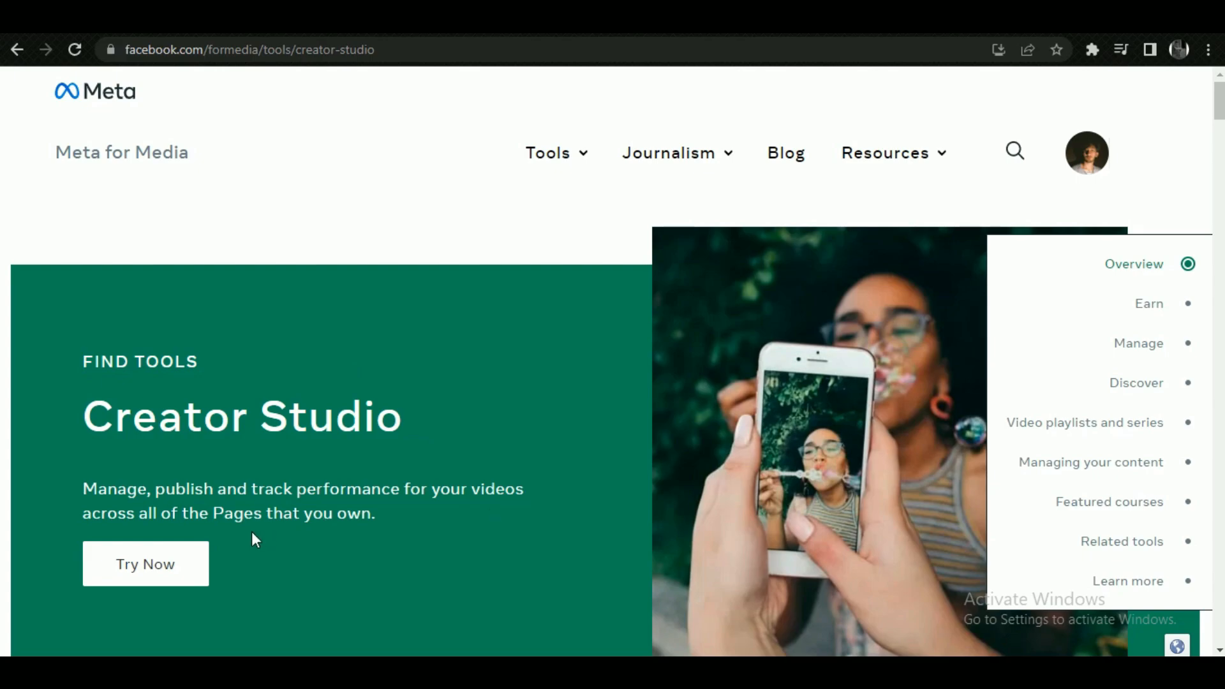
Look through the Creator Studio overview page, including its feature cards and the Earn section
scroll(404, 530, down, 1)
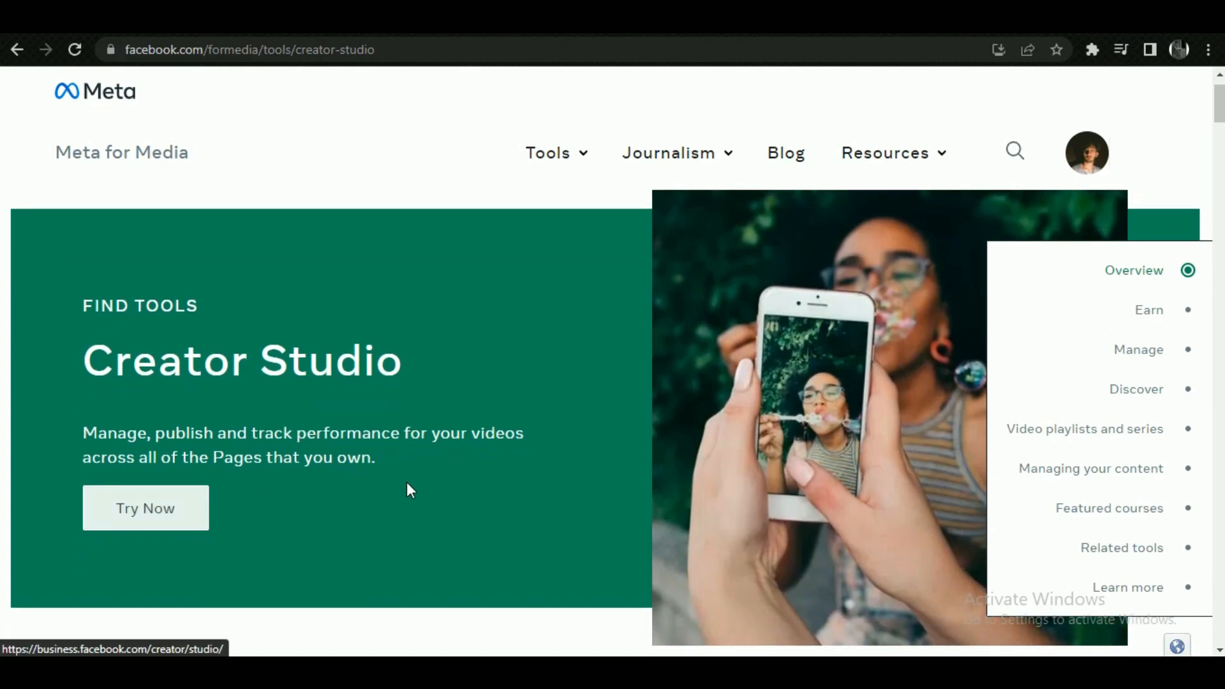
scroll(407, 481, down, 5)
scroll(407, 481, up, 6)
scroll(408, 482, down, 7)
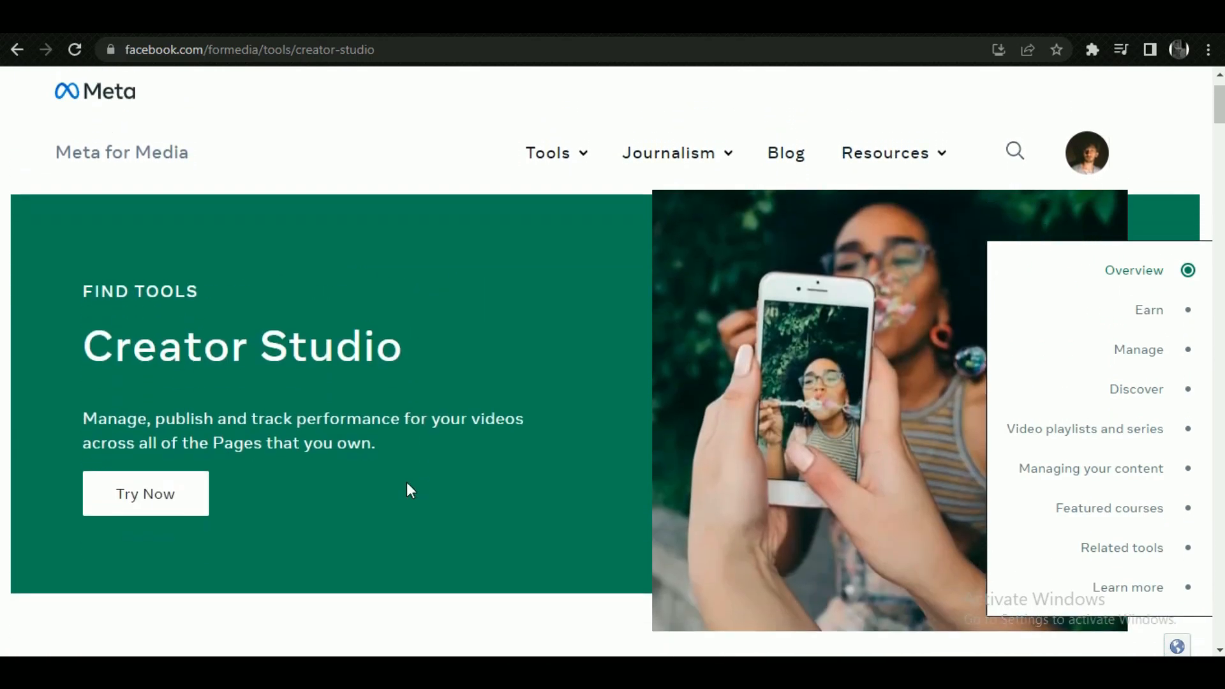
scroll(410, 490, down, 8)
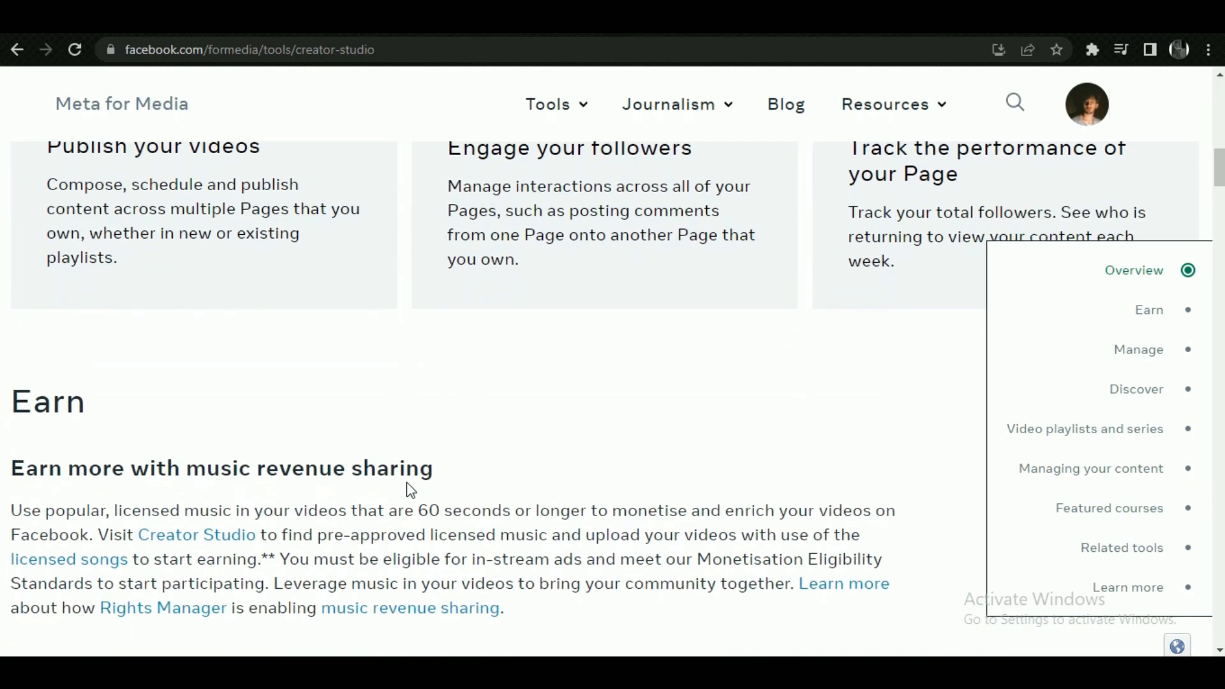
scroll(407, 481, up, 15)
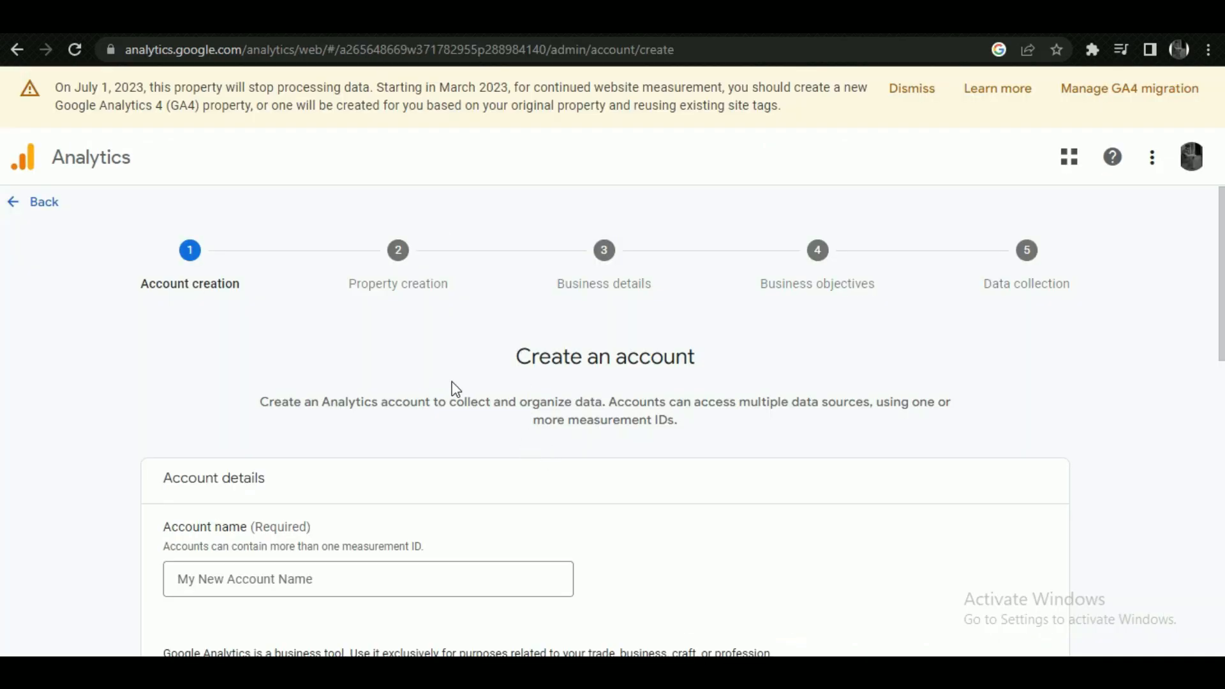
Enter the account name in the account details of the new Google Analytics account
scroll(451, 382, down, 4)
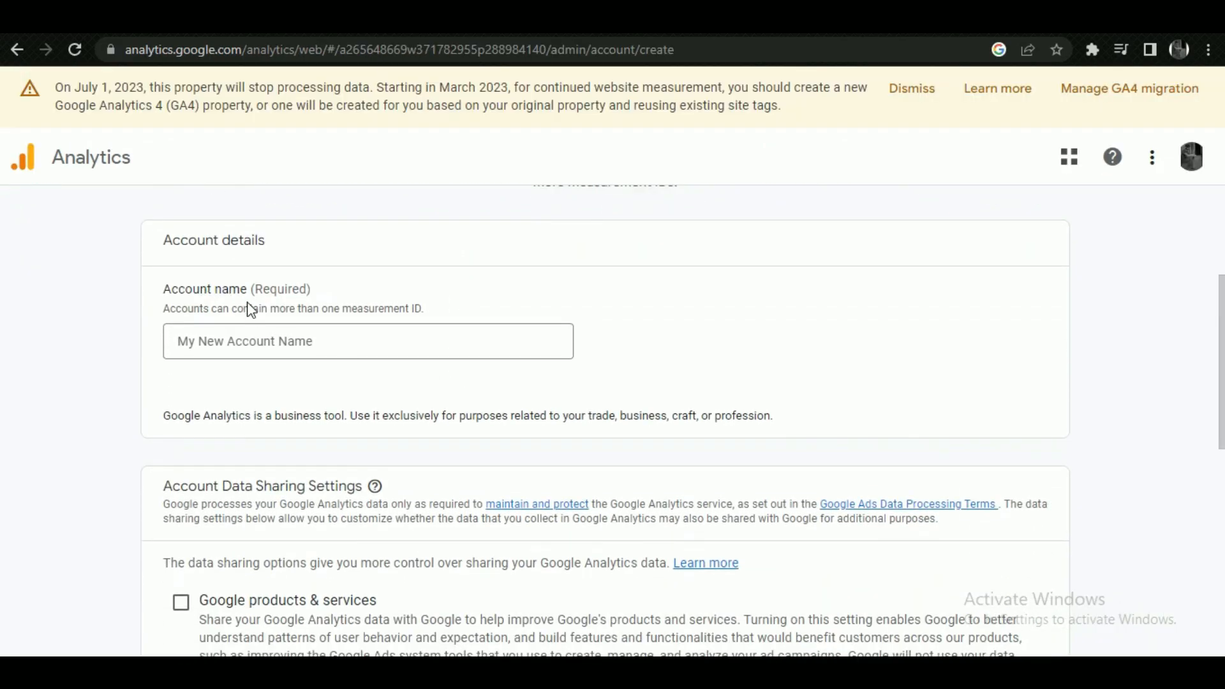
click(281, 334)
text(tom hiddl)
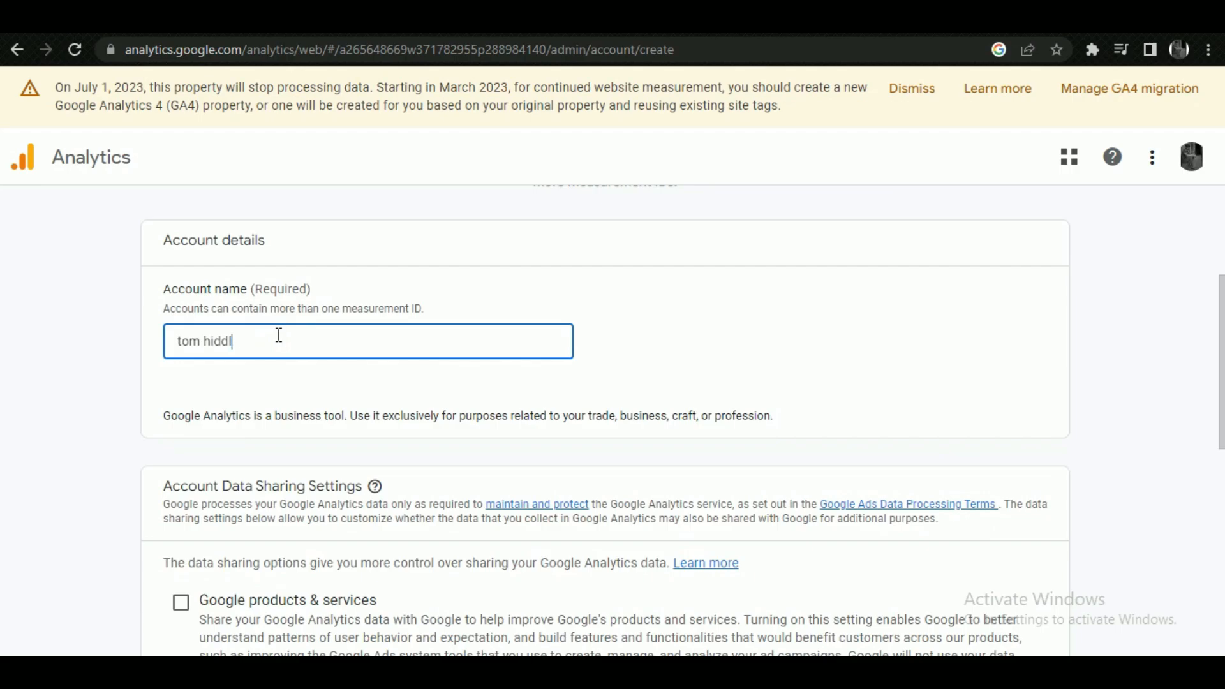
key(BackSpace)
key(BackSpace)
key(BackSpace)
key(BackSpace)
key(BackSpace)
key(BackSpace)
Review the account data sharing settings, keep the preselected options and proceed to property creation
scroll(279, 335, down, 1)
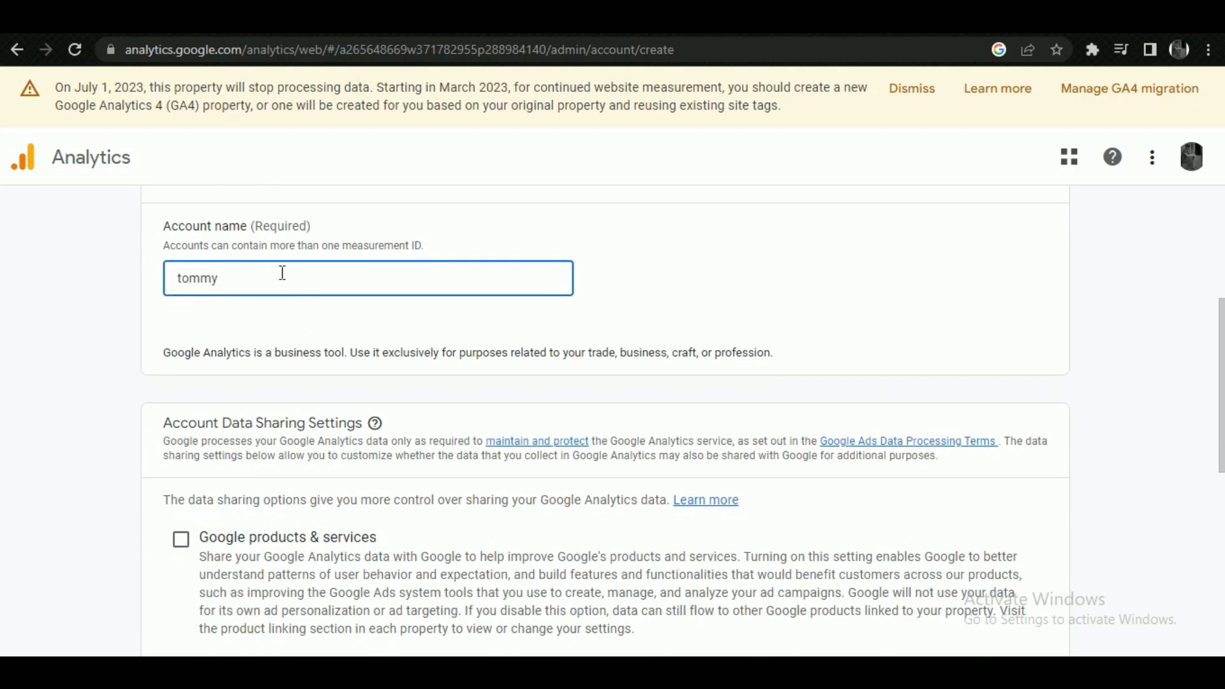
scroll(282, 272, down, 4)
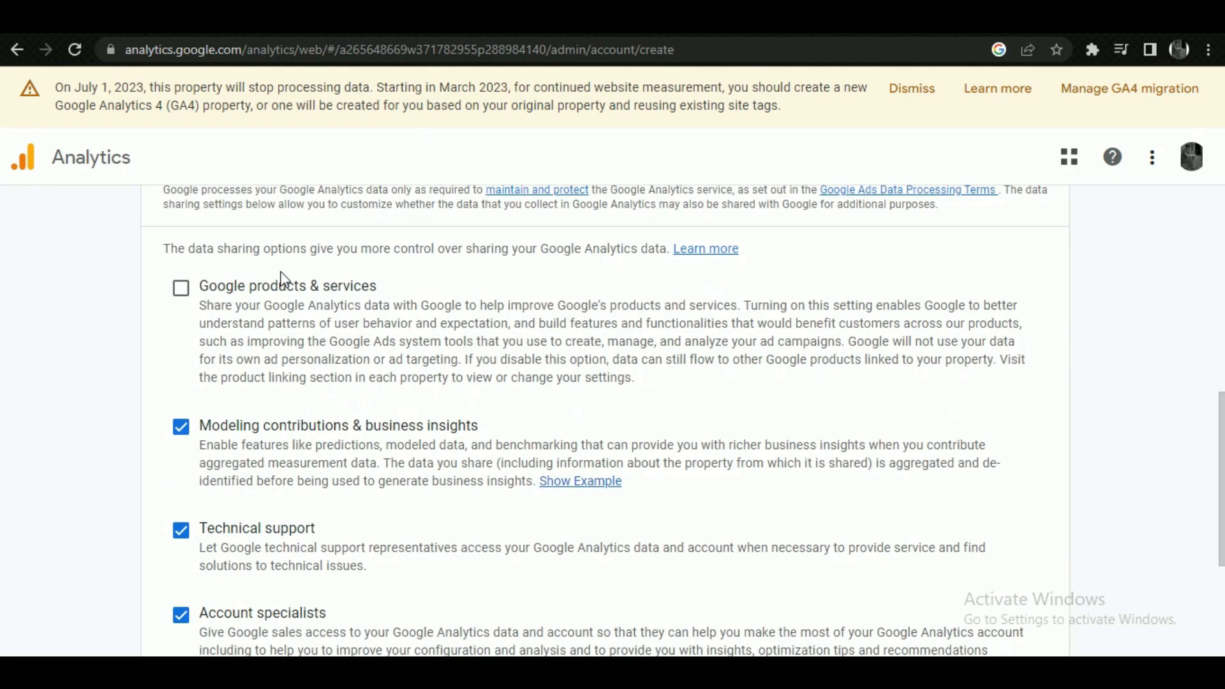
scroll(282, 272, up, 2)
scroll(282, 272, down, 1)
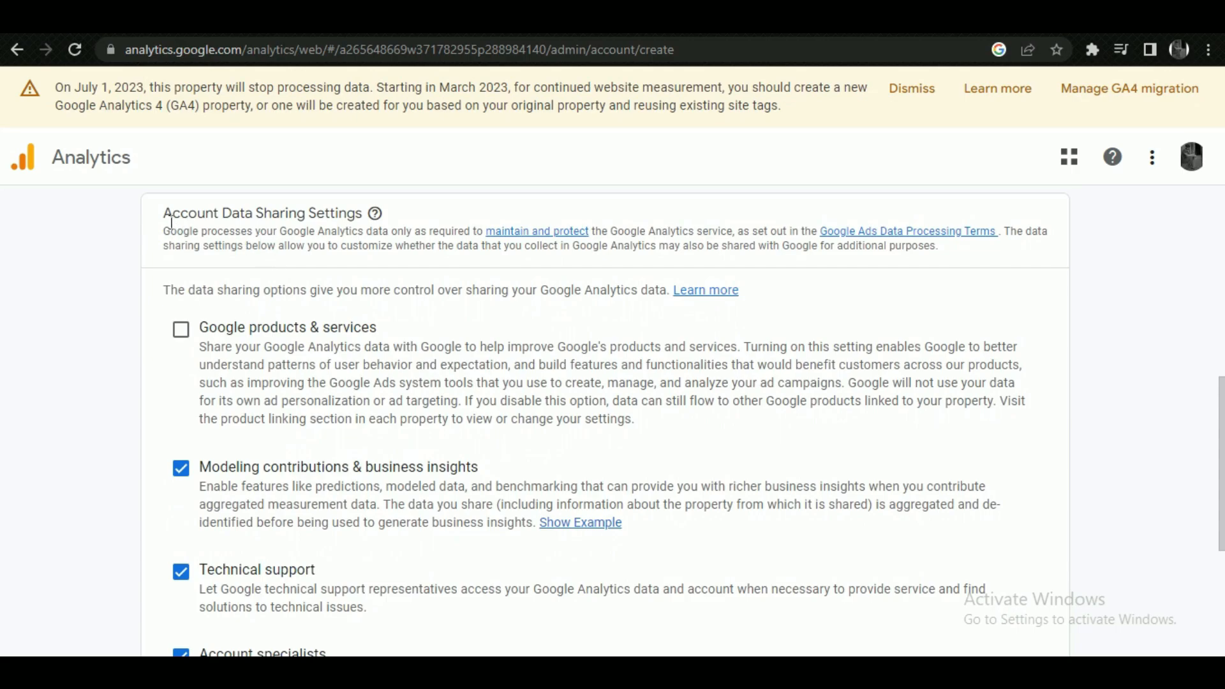
drag(171, 222, 363, 297)
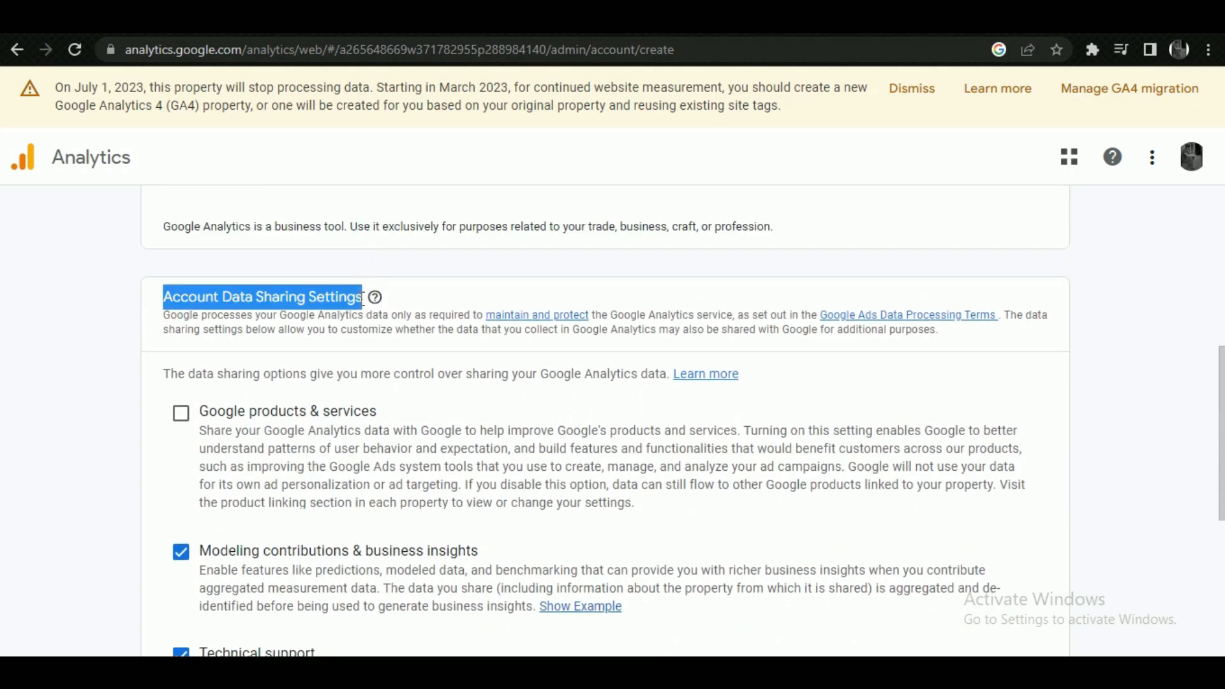
click(385, 348)
scroll(383, 334, down, 4)
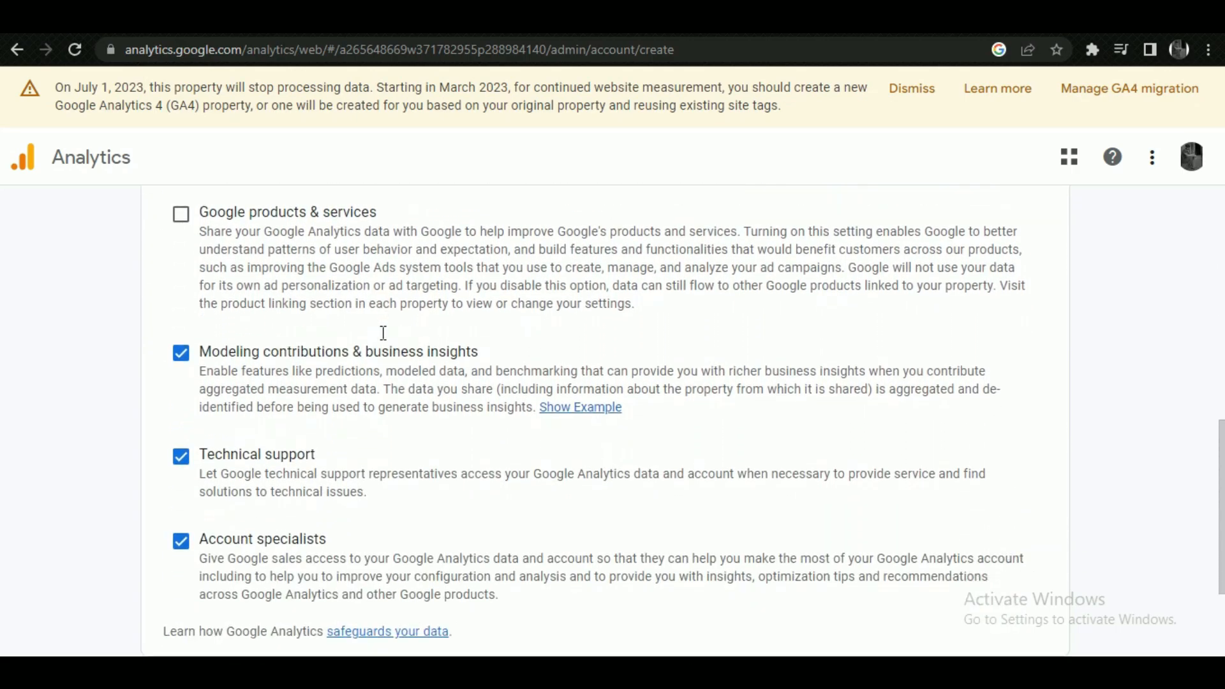
scroll(278, 203, up, 1)
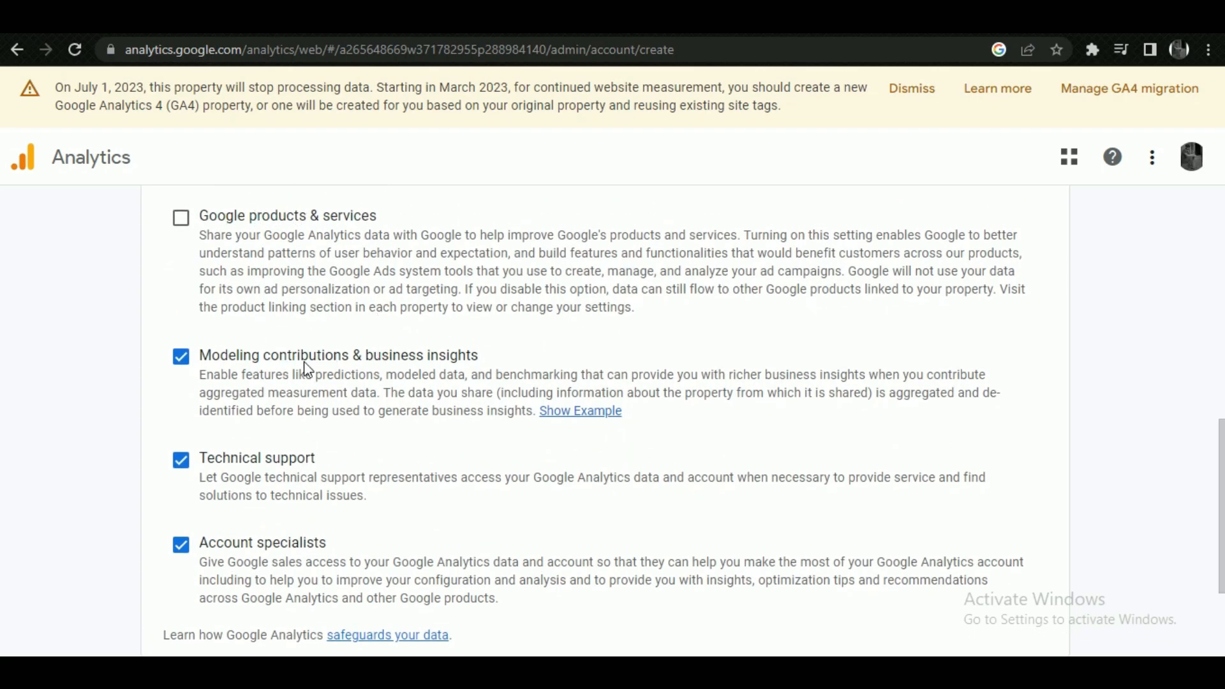
scroll(415, 353, down, 3)
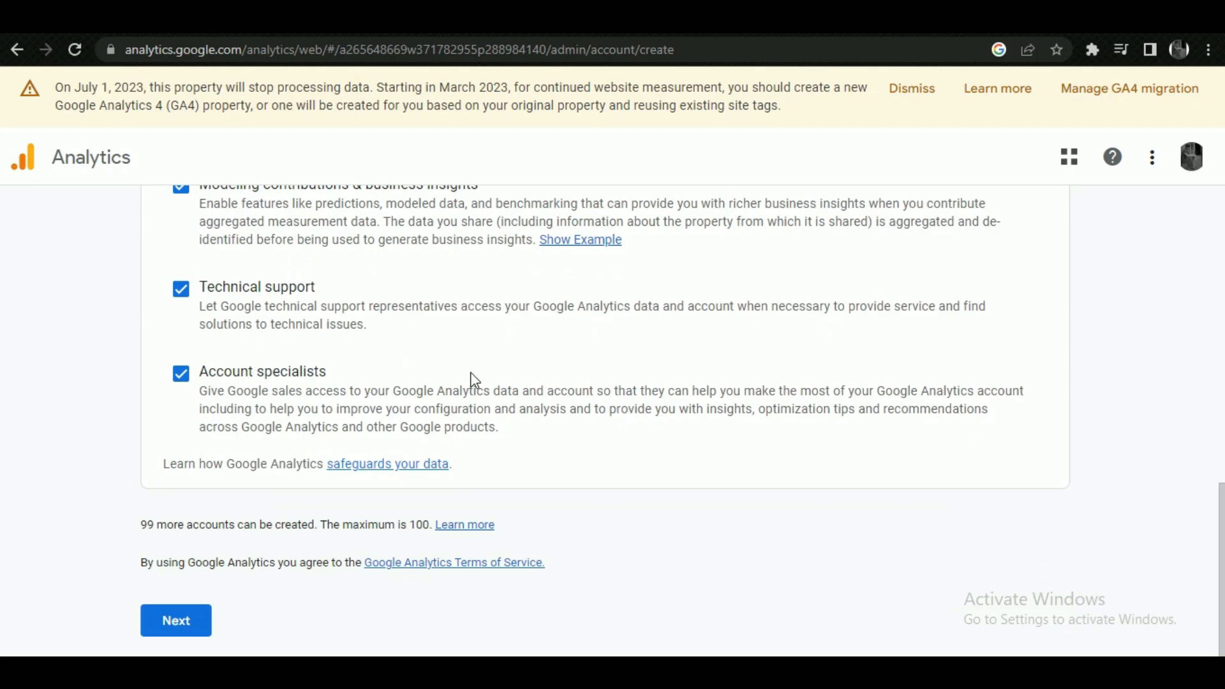
scroll(470, 382, up, 5)
scroll(470, 381, down, 5)
click(180, 630)
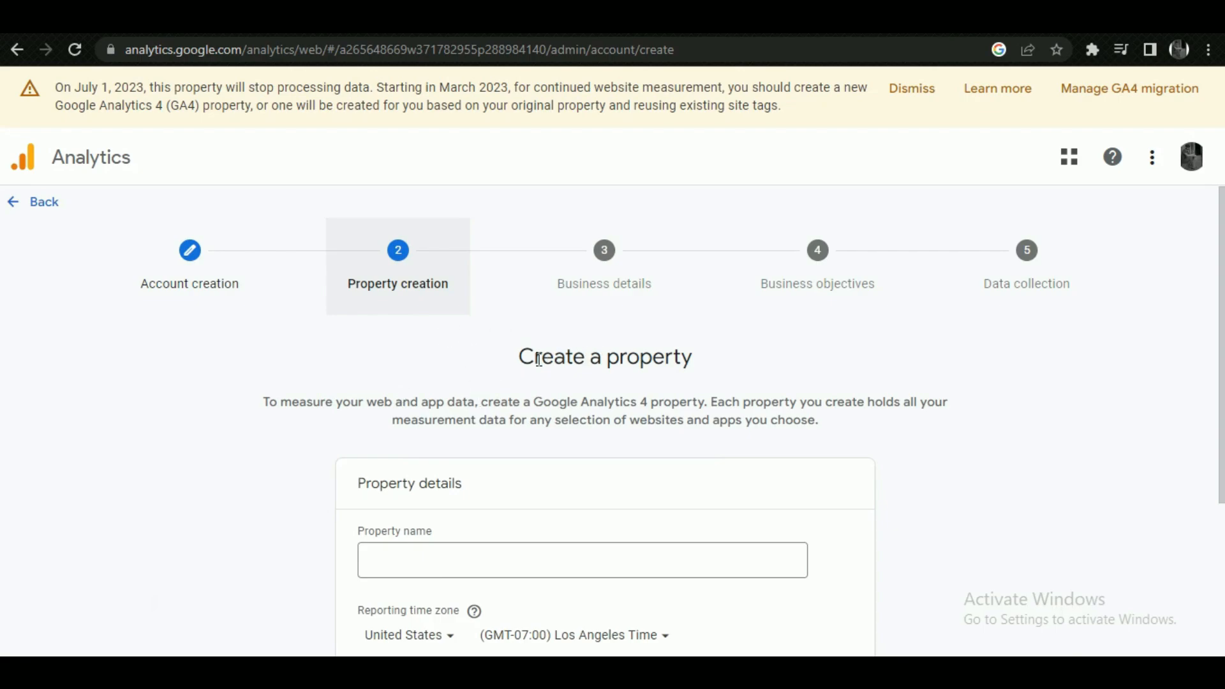
Name the new Google Analytics 4 property mad_scientist
drag(538, 359, 679, 358)
click(690, 356)
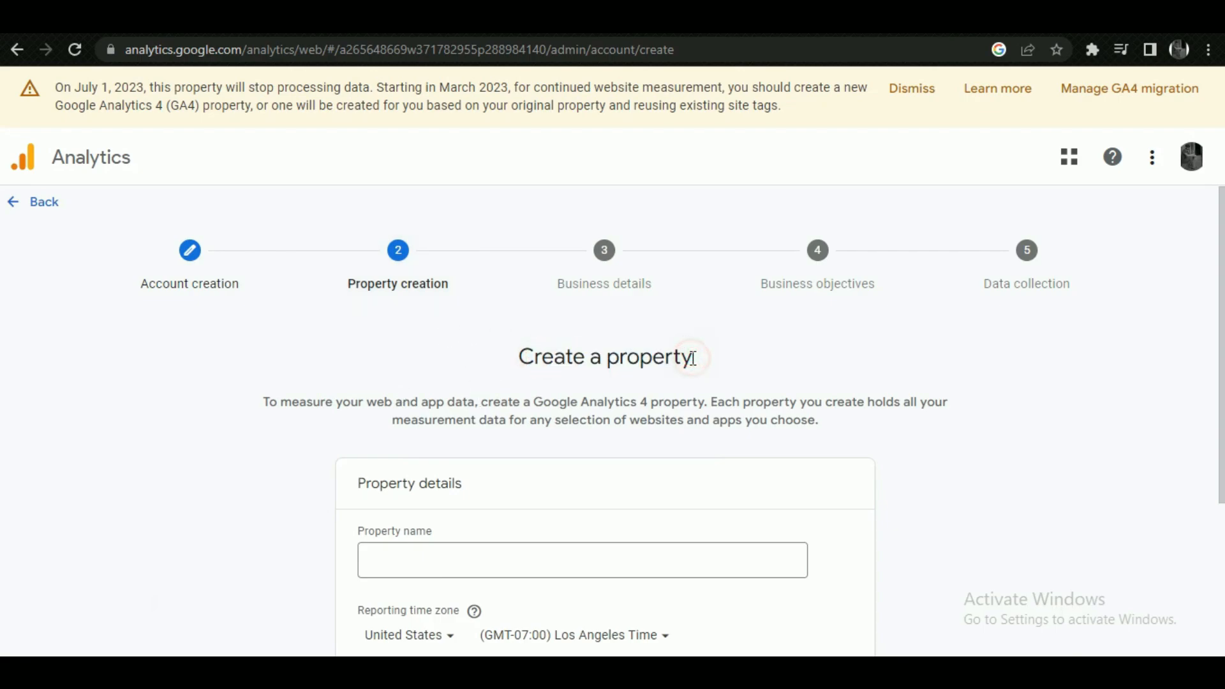
scroll(691, 355, down, 3)
click(432, 340)
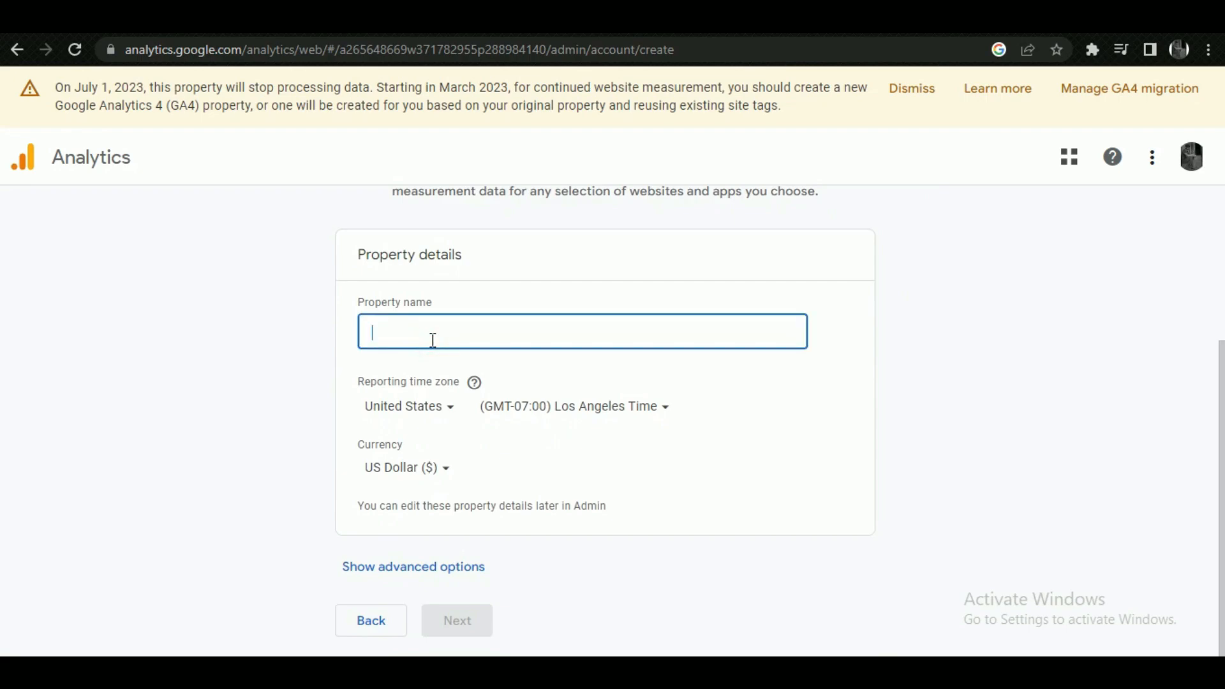
text(mad sc)
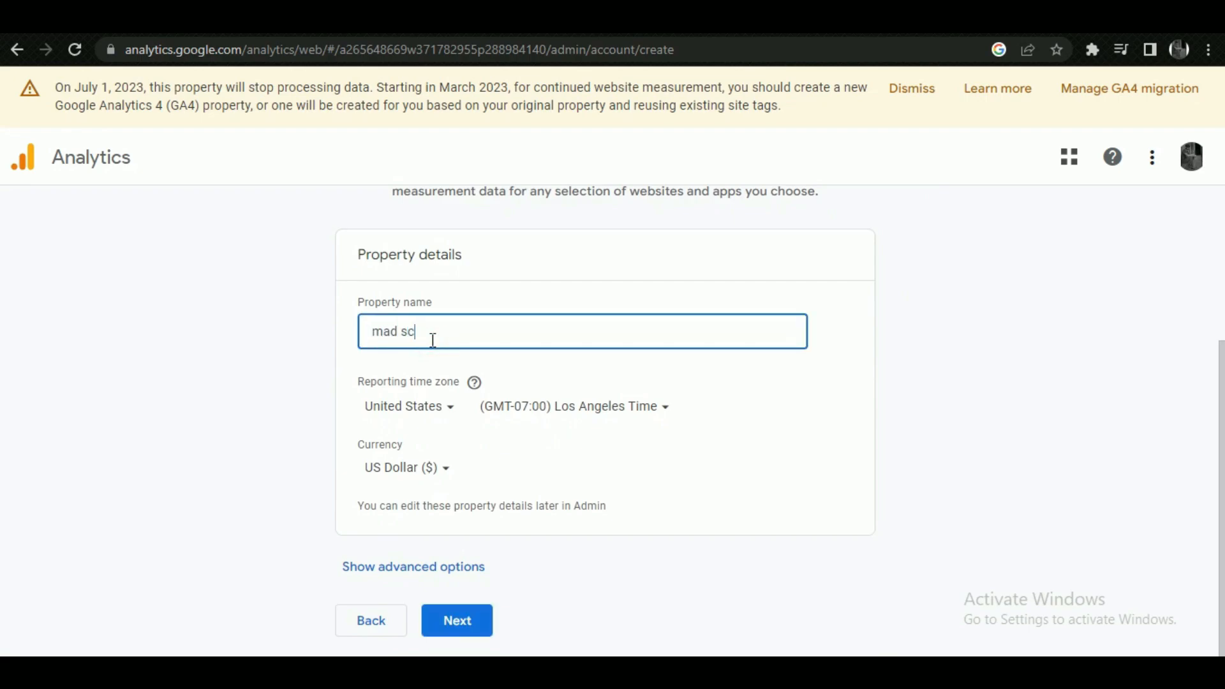
text(i)
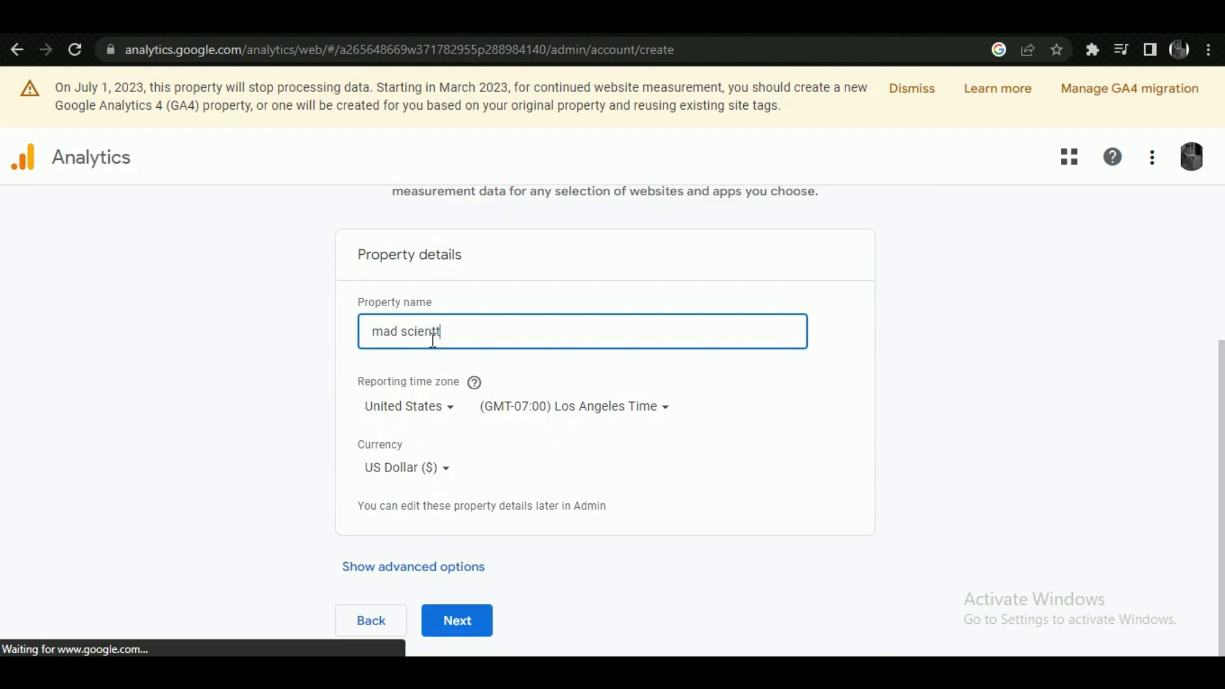
text(entist)
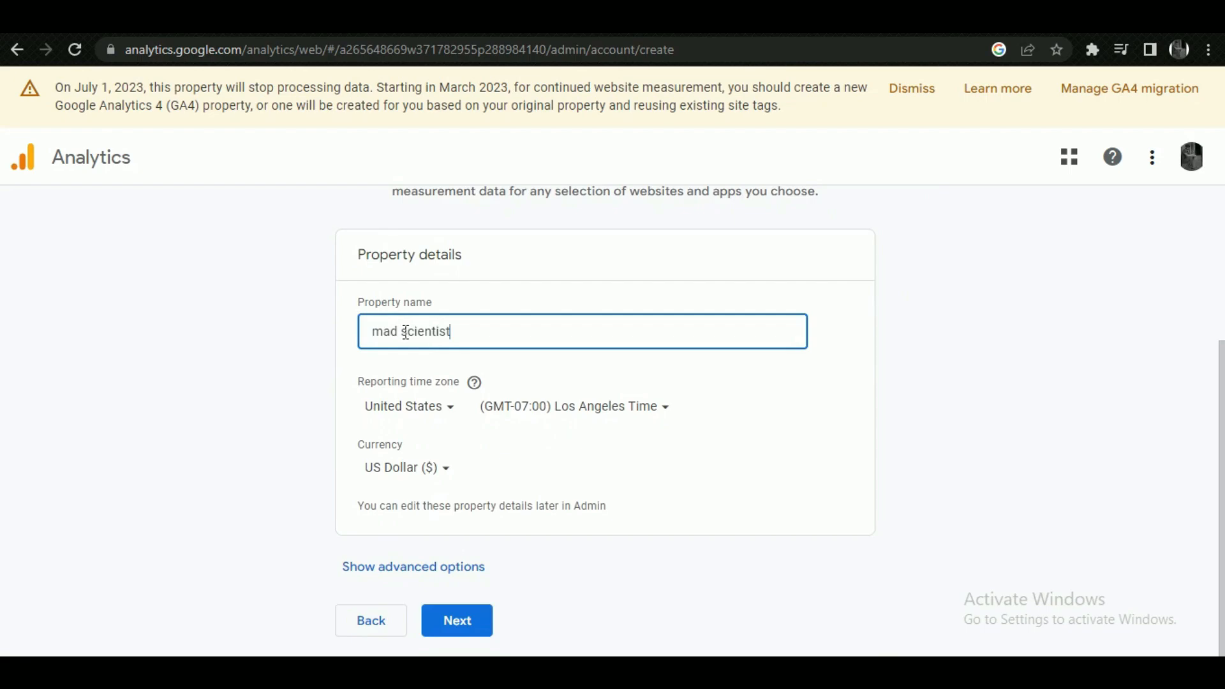
click(404, 331)
key(BackSpace)
text(_)
click(463, 331)
click(738, 432)
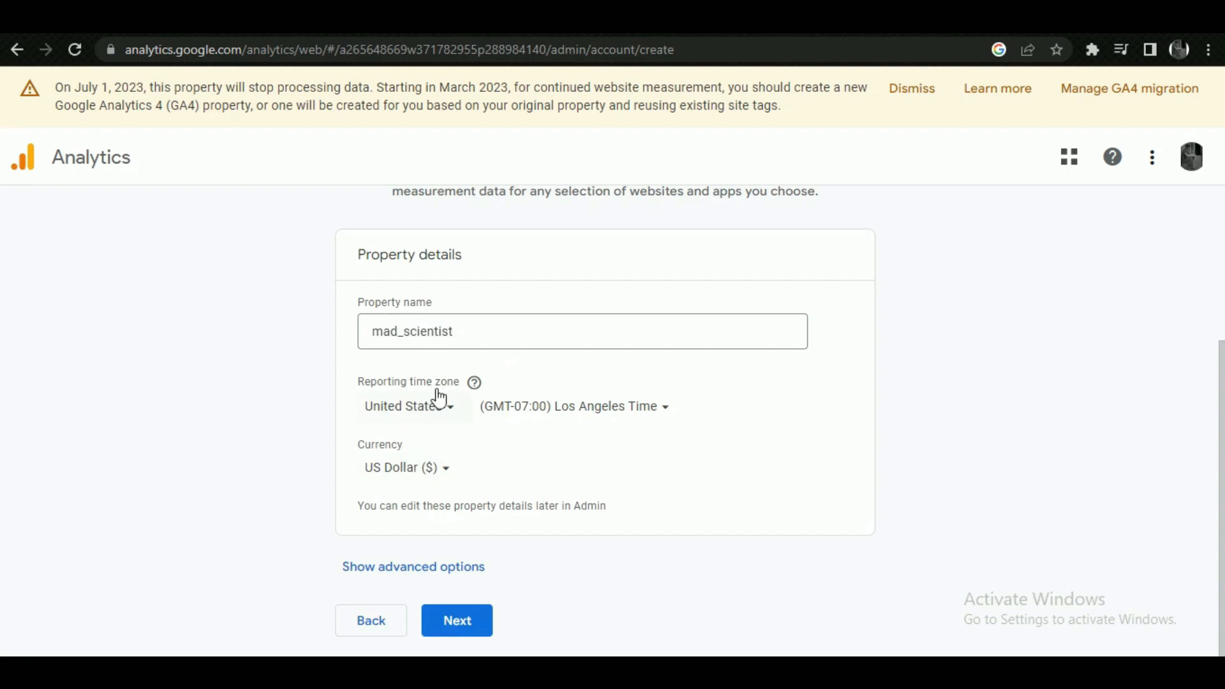
Check the available countries, reporting time zones and currencies for the property without changing any of them
click(445, 408)
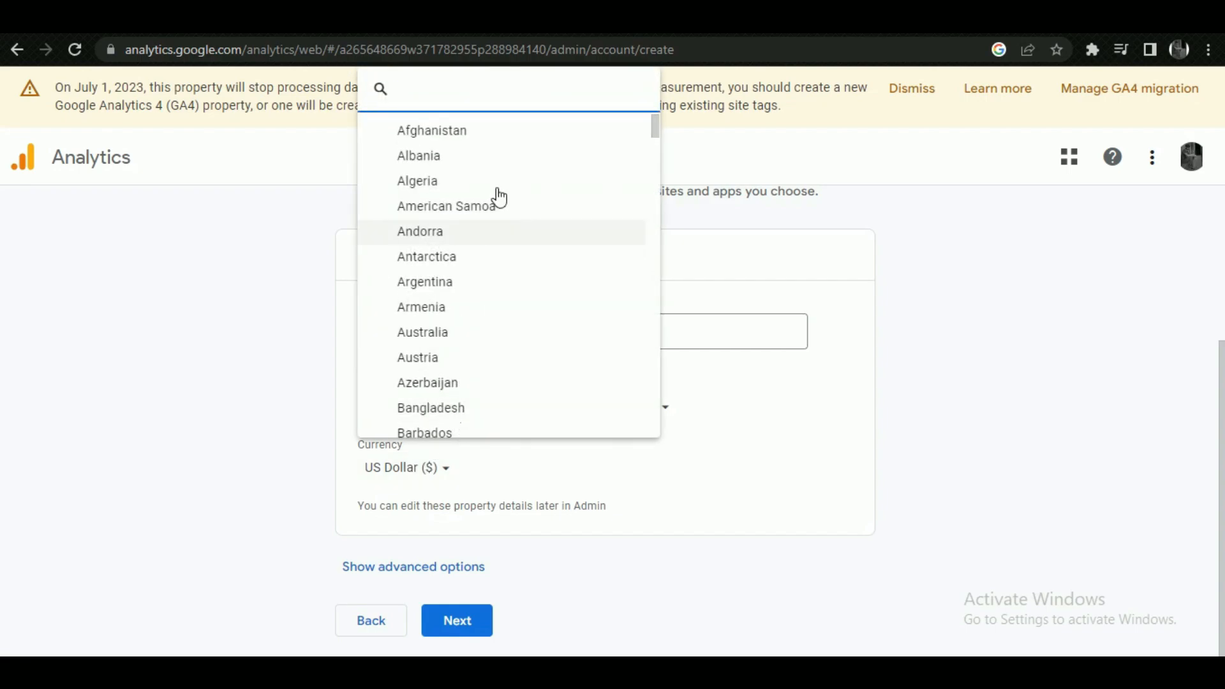
click(273, 323)
click(593, 412)
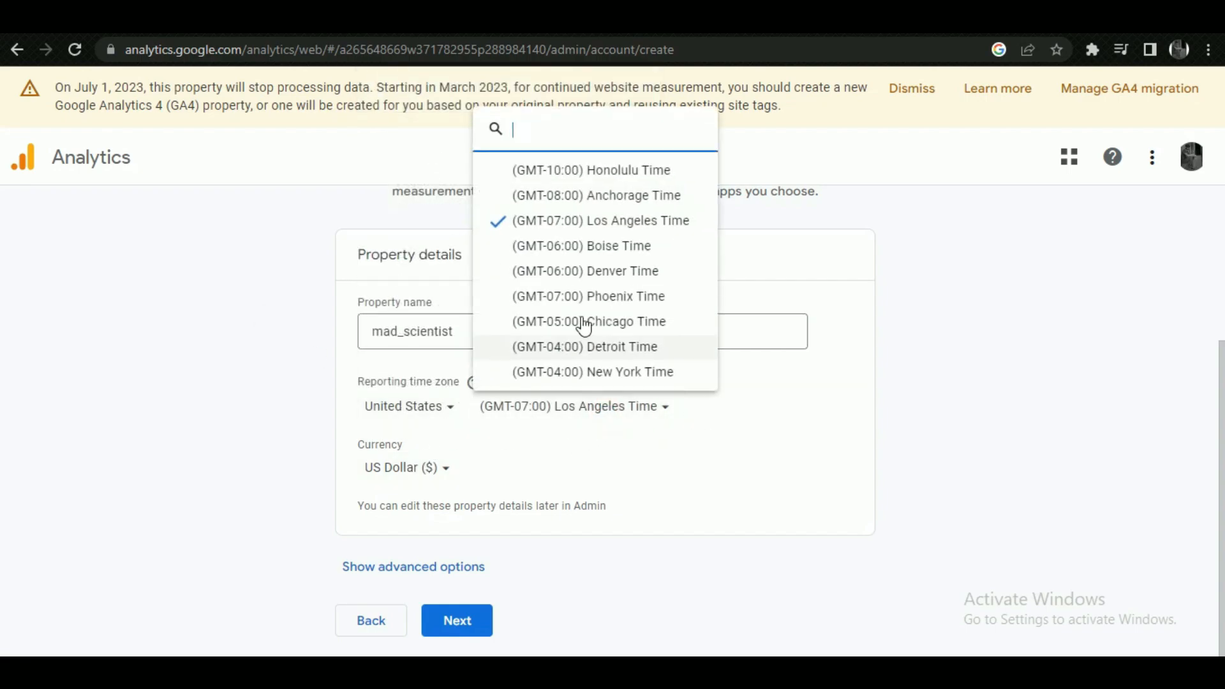
click(745, 386)
click(436, 471)
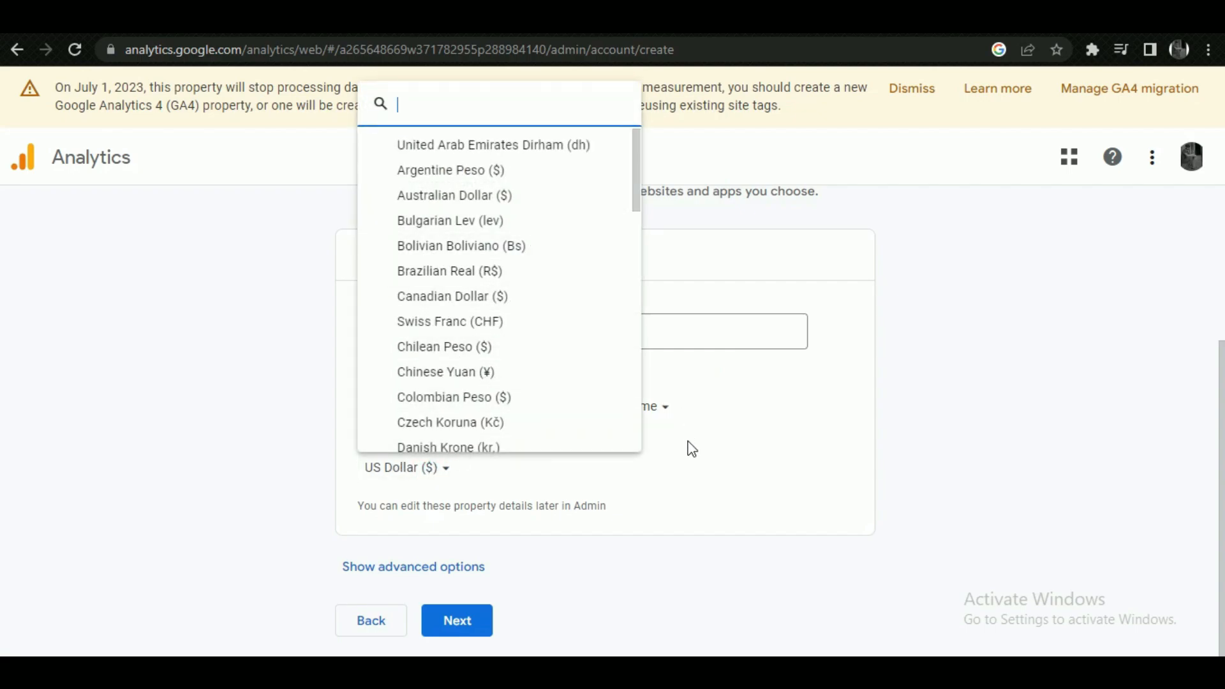
click(688, 458)
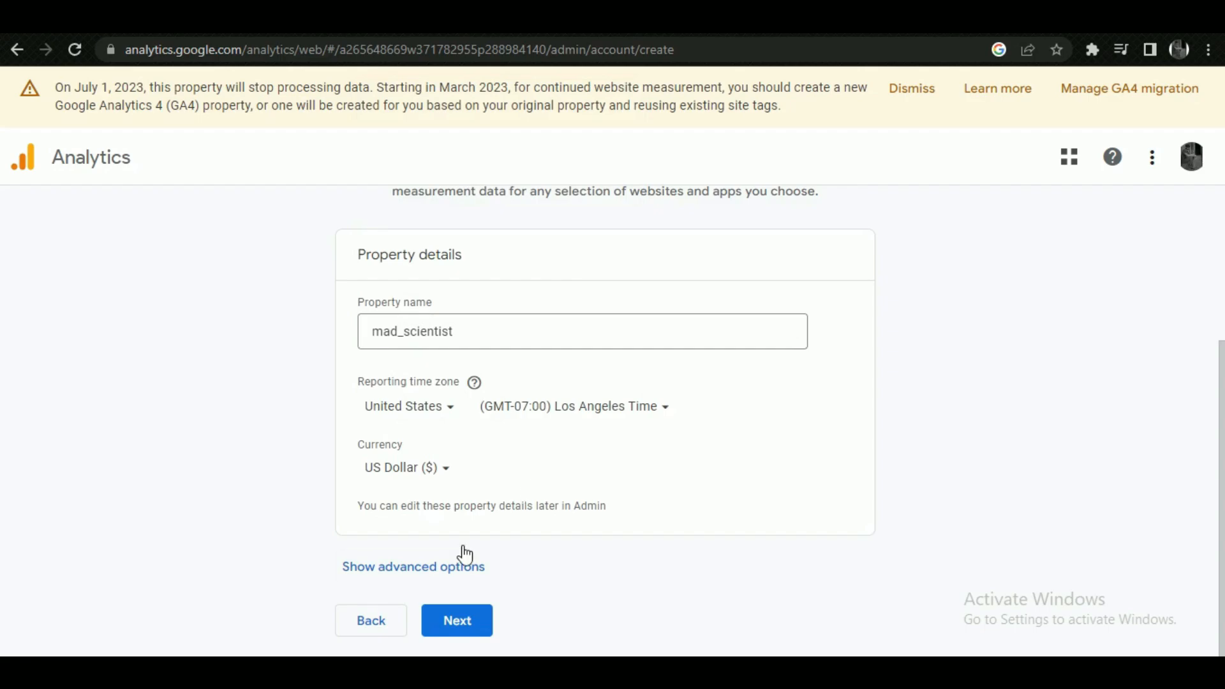
Check the Universal Analytics property setting in the advanced options, collapse them and proceed to the business details
click(423, 574)
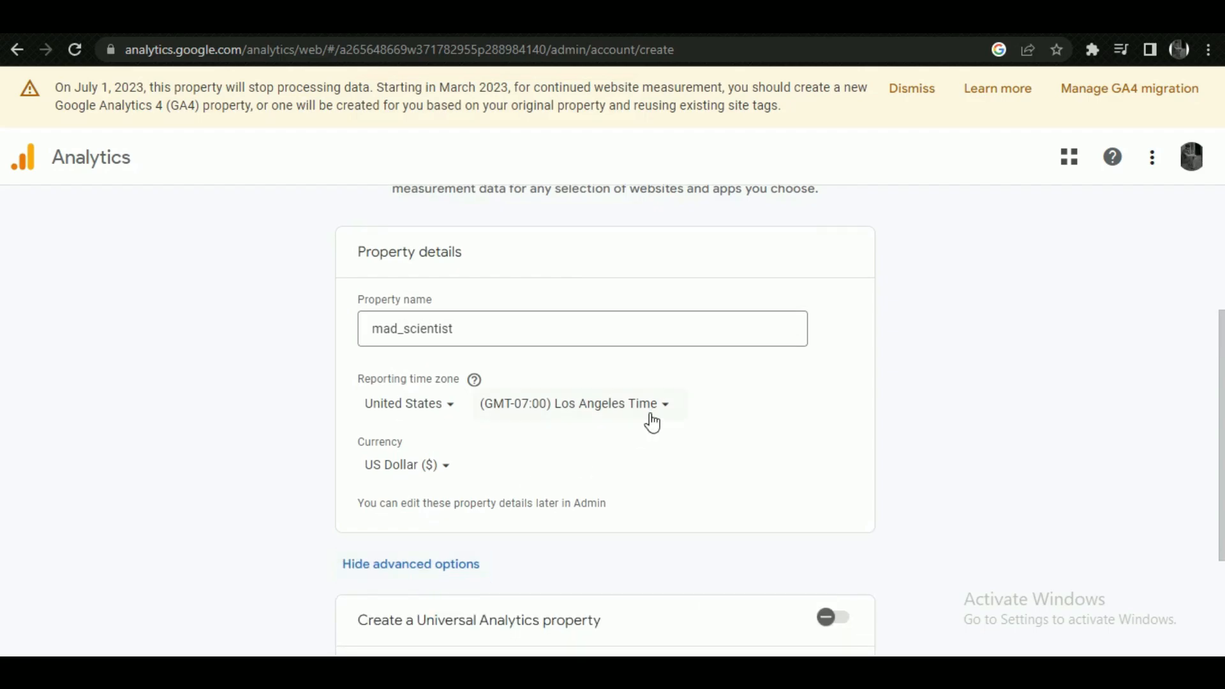
scroll(651, 418, down, 3)
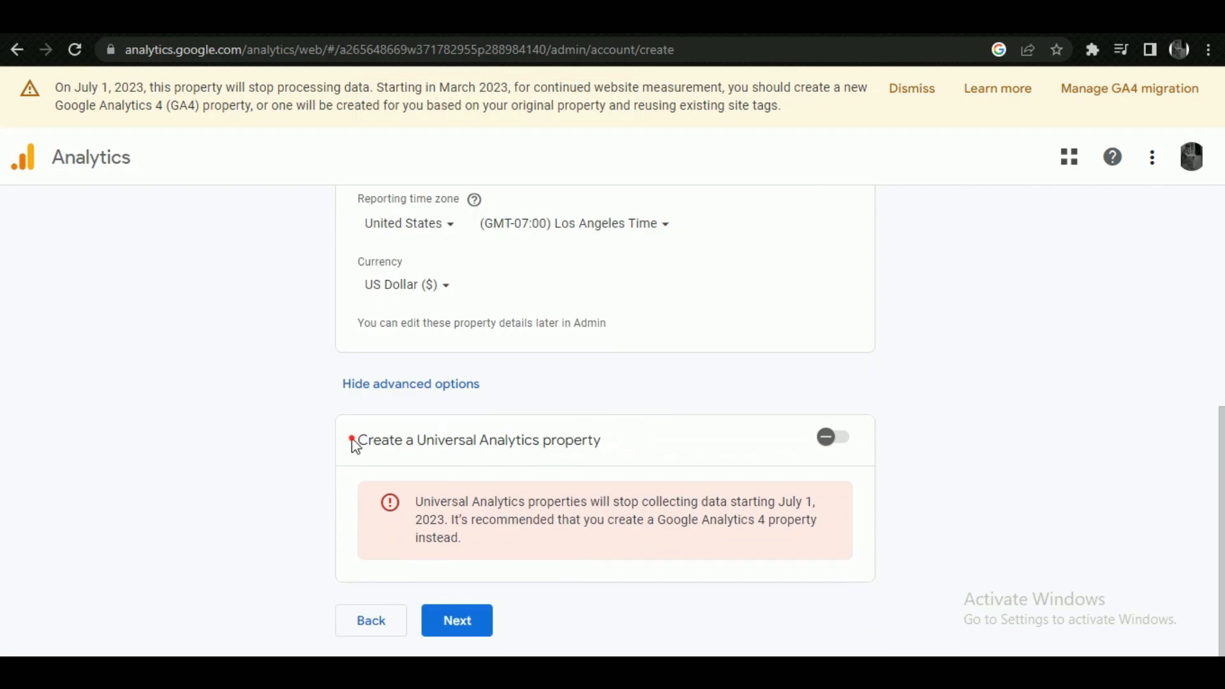
drag(351, 440, 620, 449)
click(618, 447)
click(464, 391)
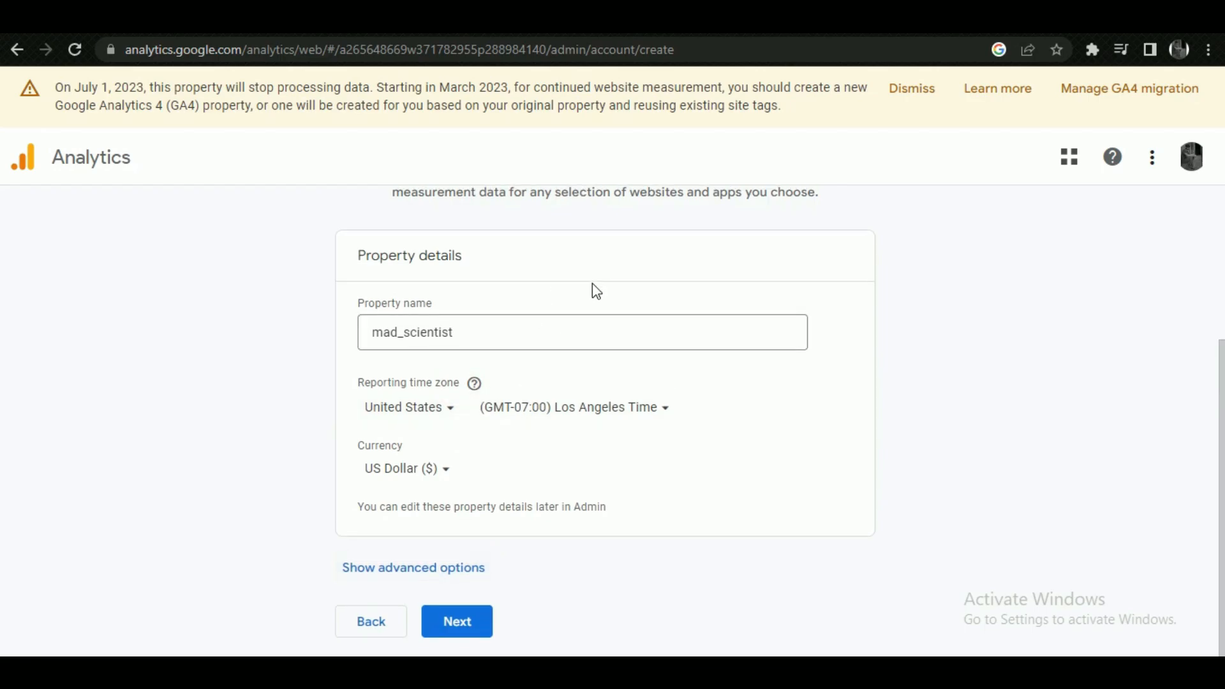
click(457, 622)
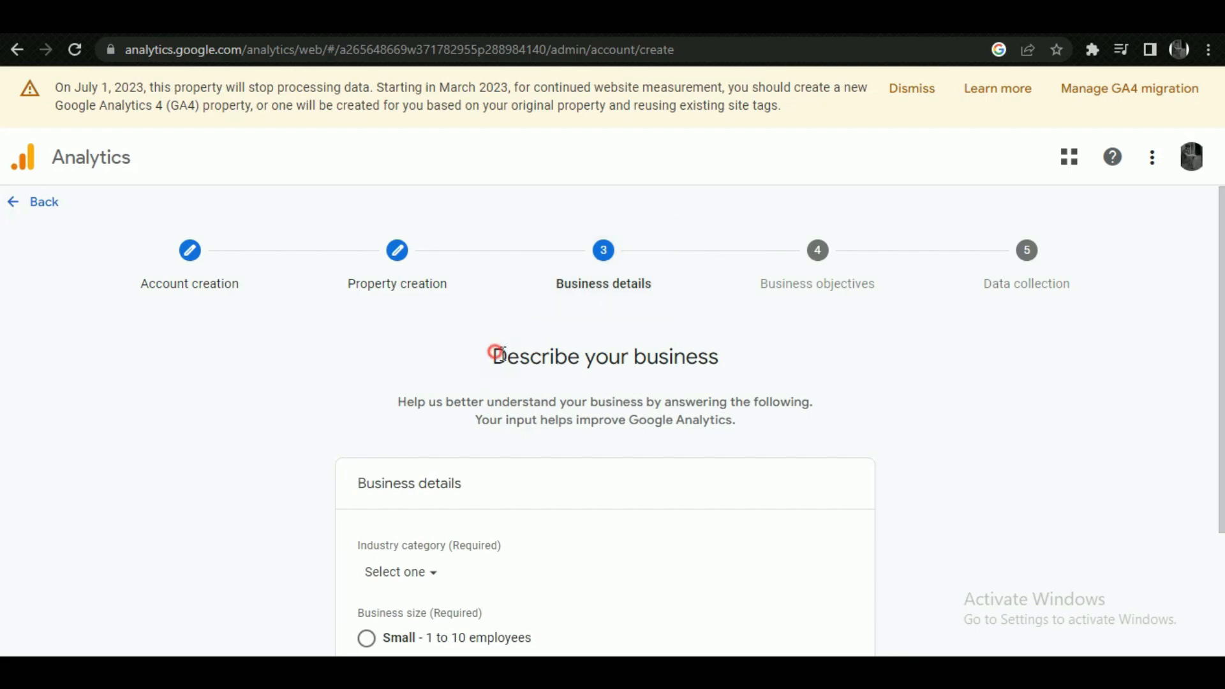
Look through the available industry categories and set the business's industry category to Games
drag(494, 354, 732, 369)
click(731, 369)
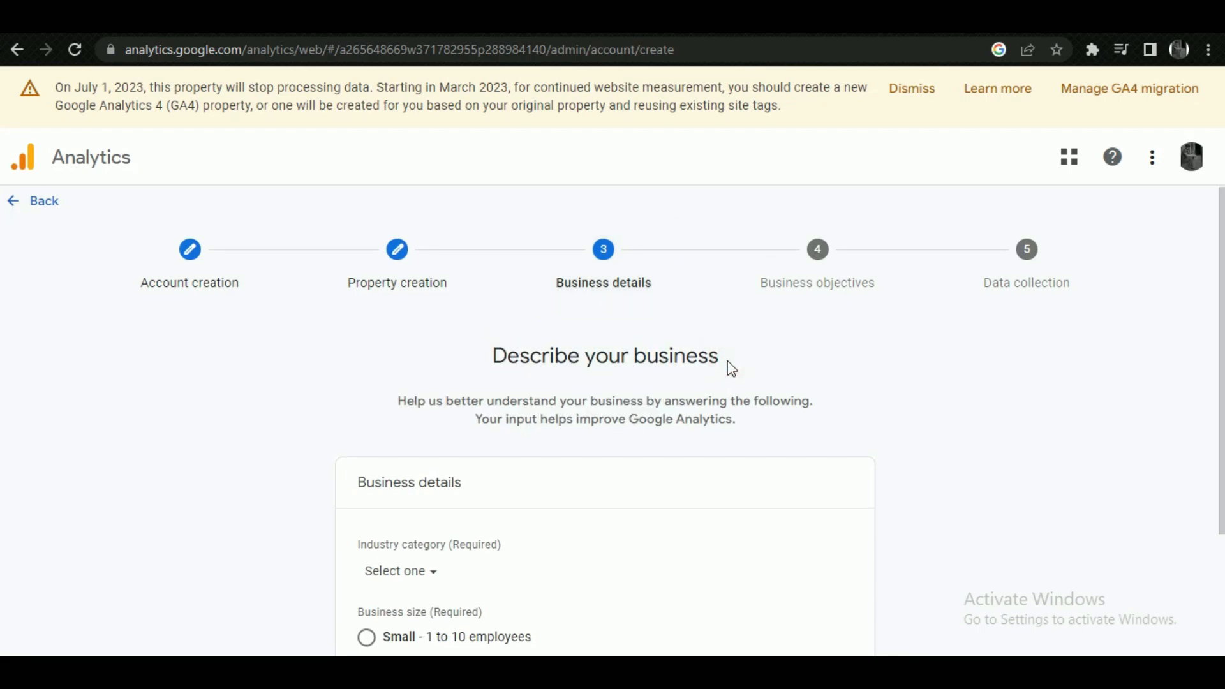
scroll(731, 368, down, 3)
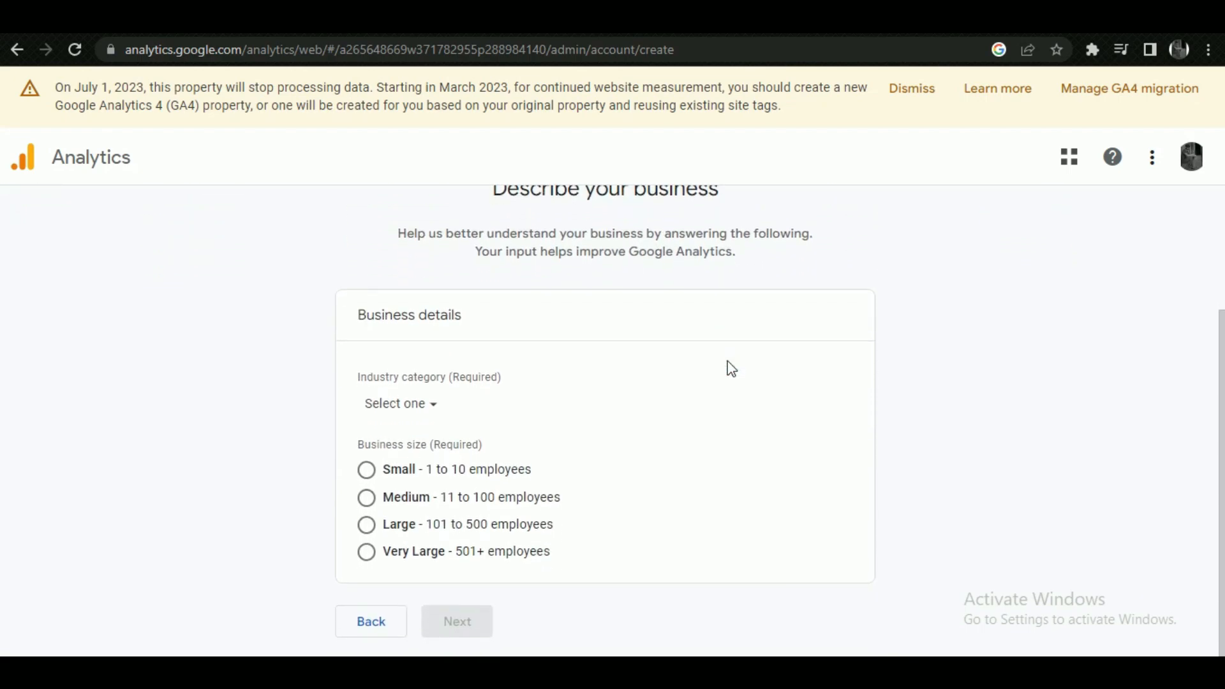
scroll(731, 369, up, 1)
scroll(731, 369, down, 1)
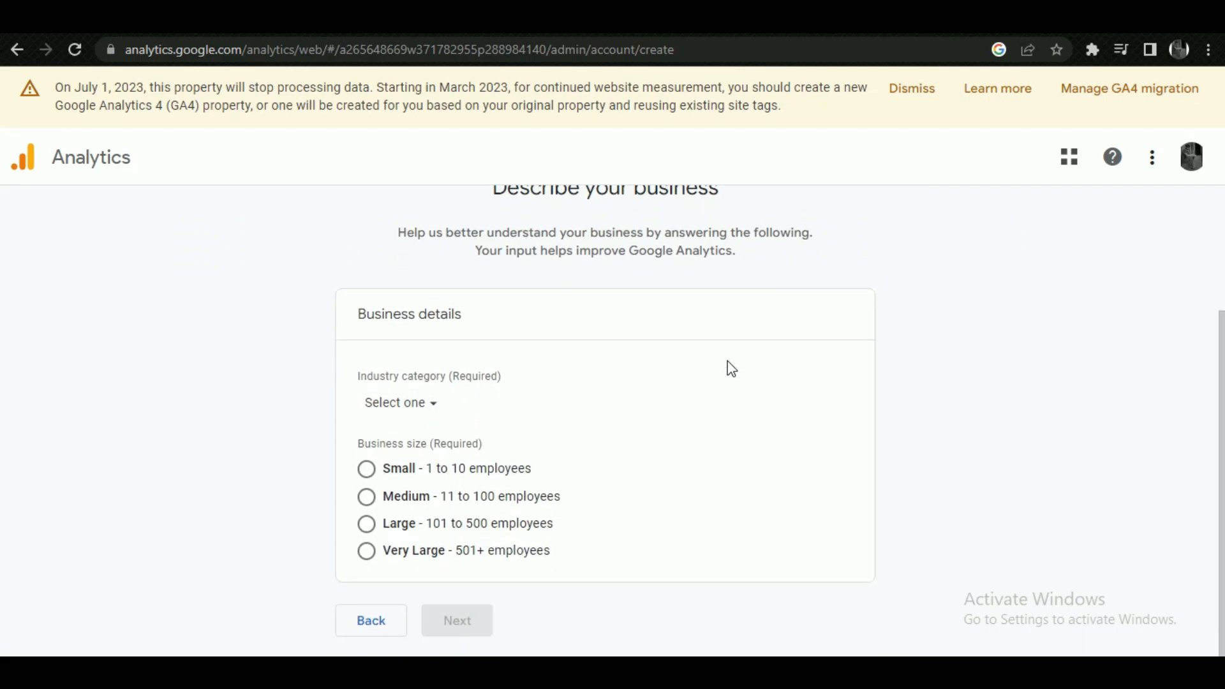
click(427, 411)
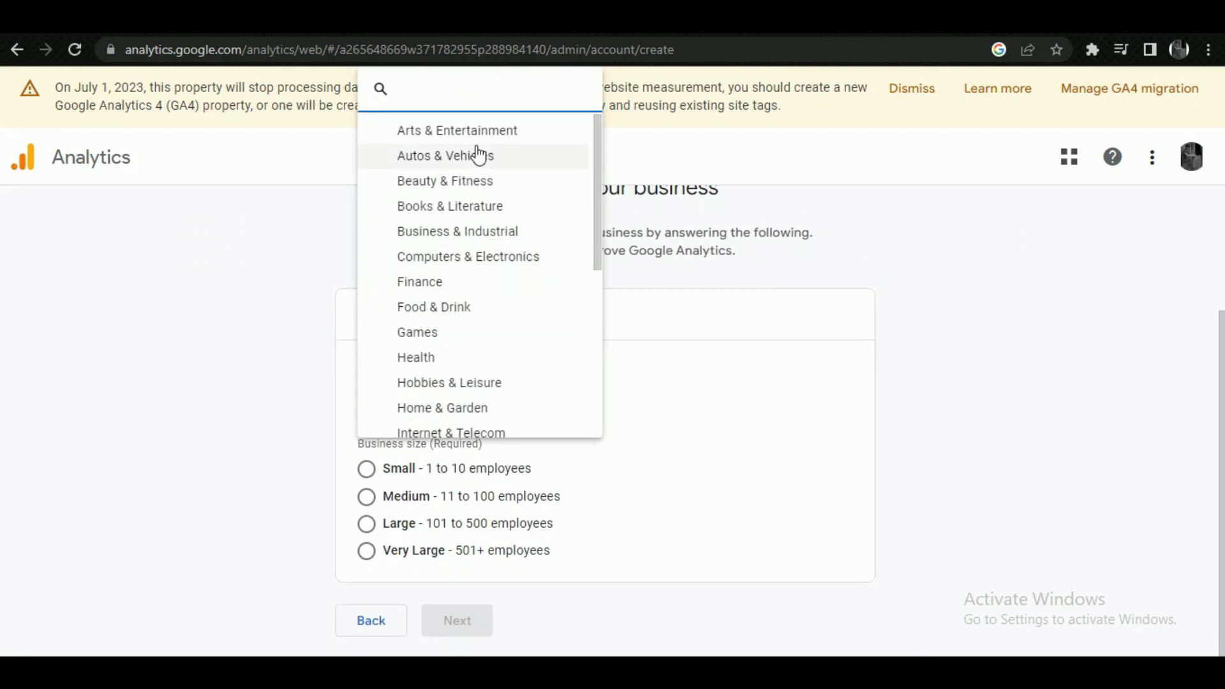
scroll(458, 331, down, 5)
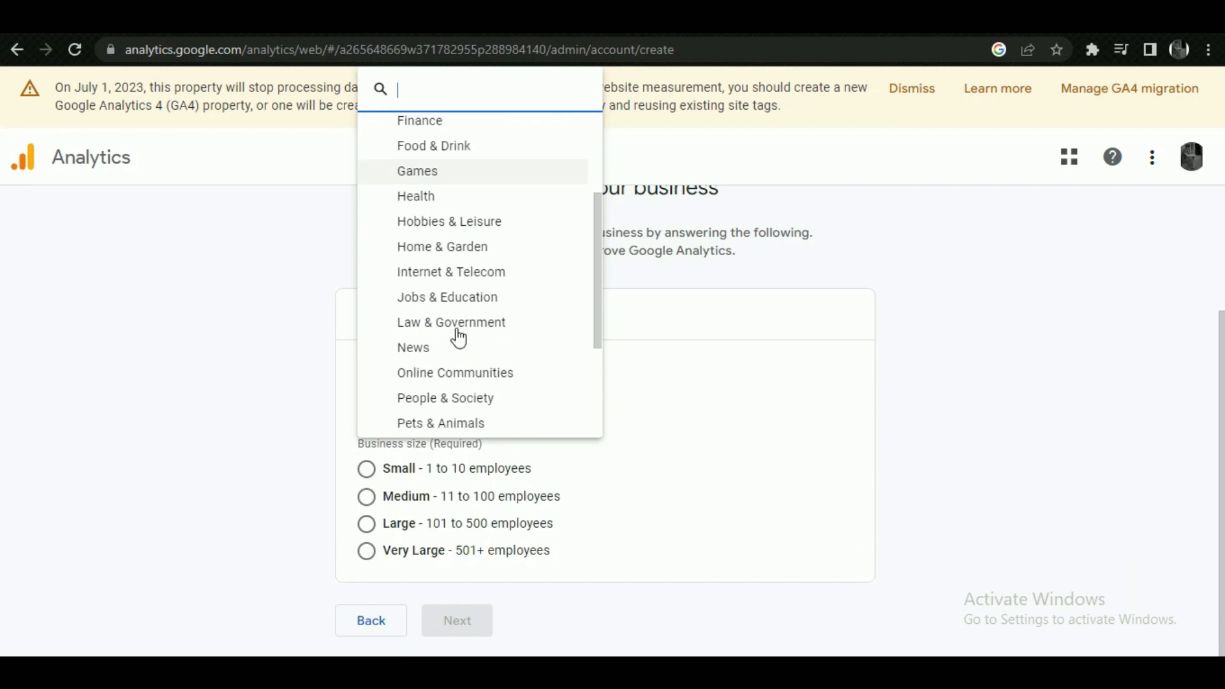
scroll(459, 338, up, 5)
scroll(459, 339, down, 5)
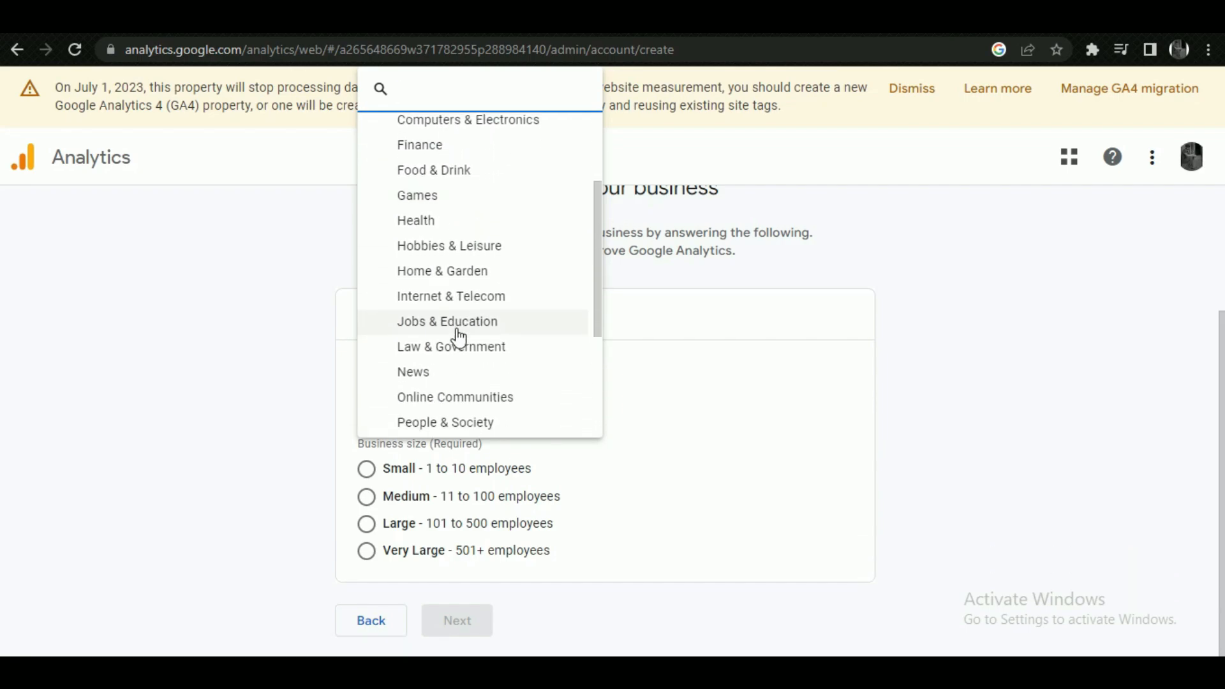
scroll(457, 336, up, 5)
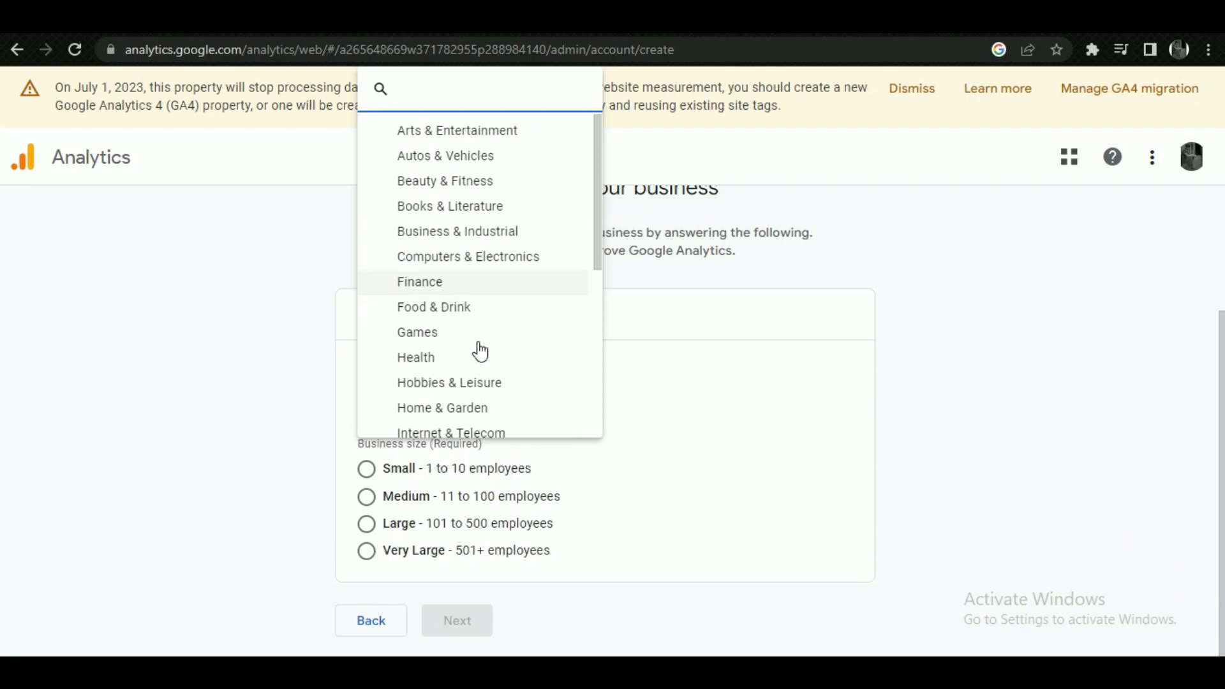
click(431, 338)
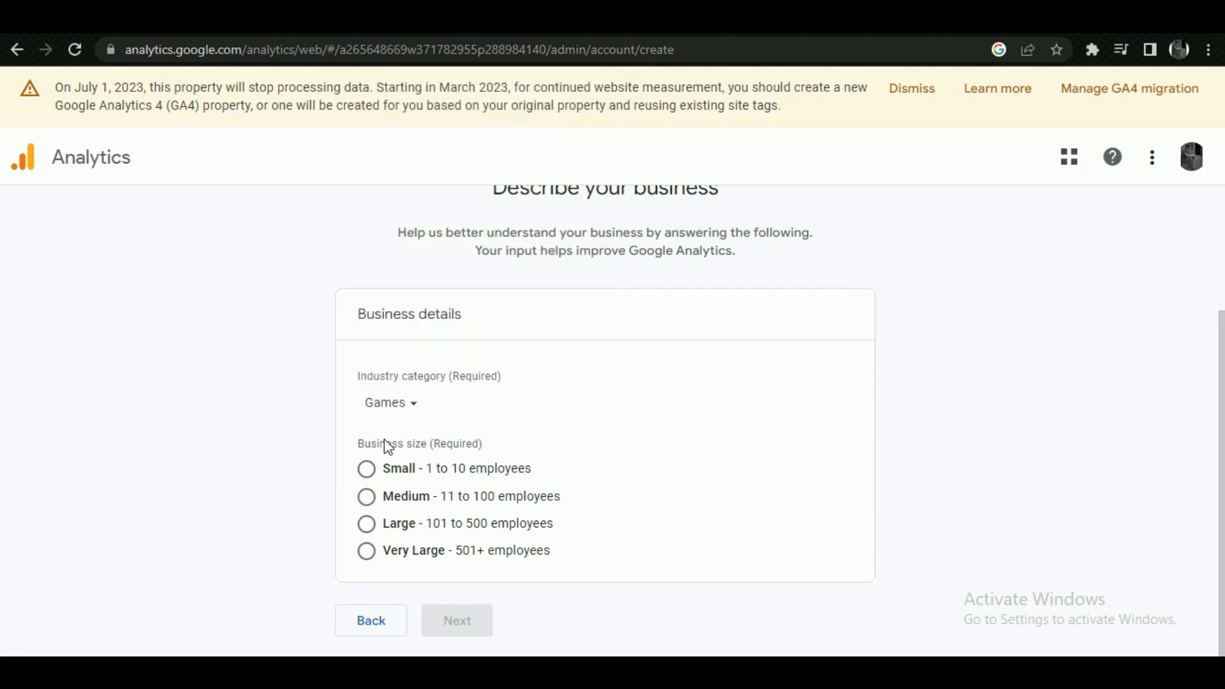
Set the business size to Small - 1 to 10 employees and proceed to the business objectives
drag(358, 447, 500, 459)
click(517, 454)
click(366, 468)
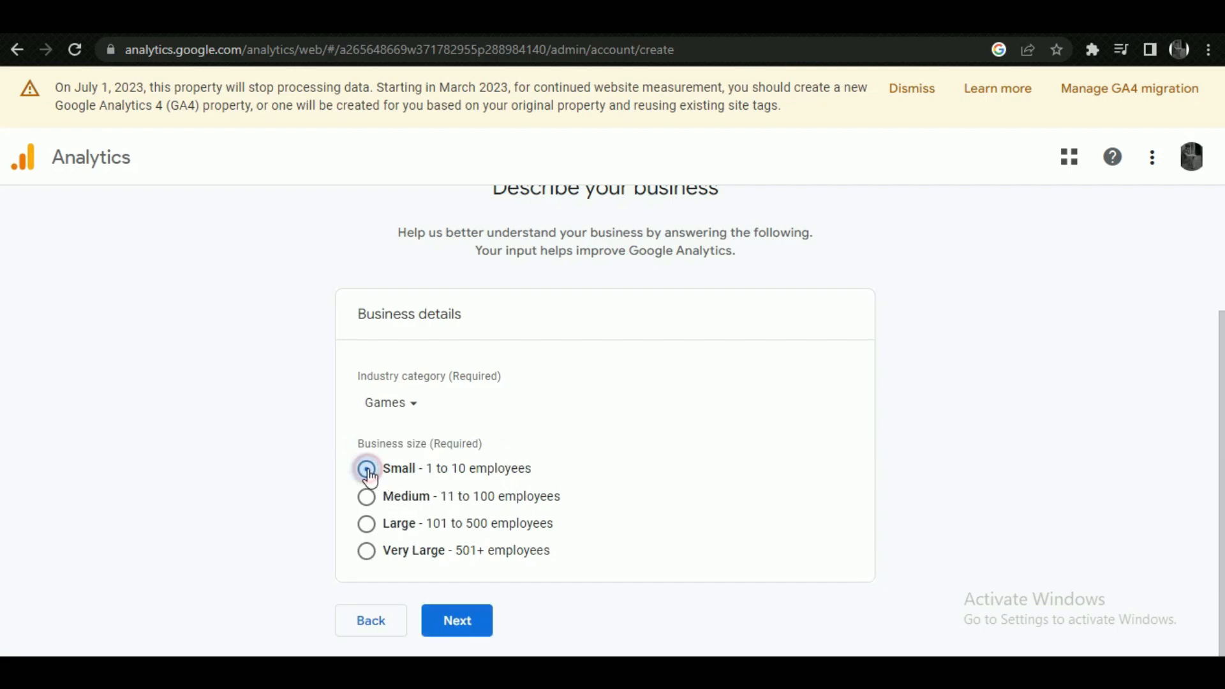
scroll(621, 410, up, 3)
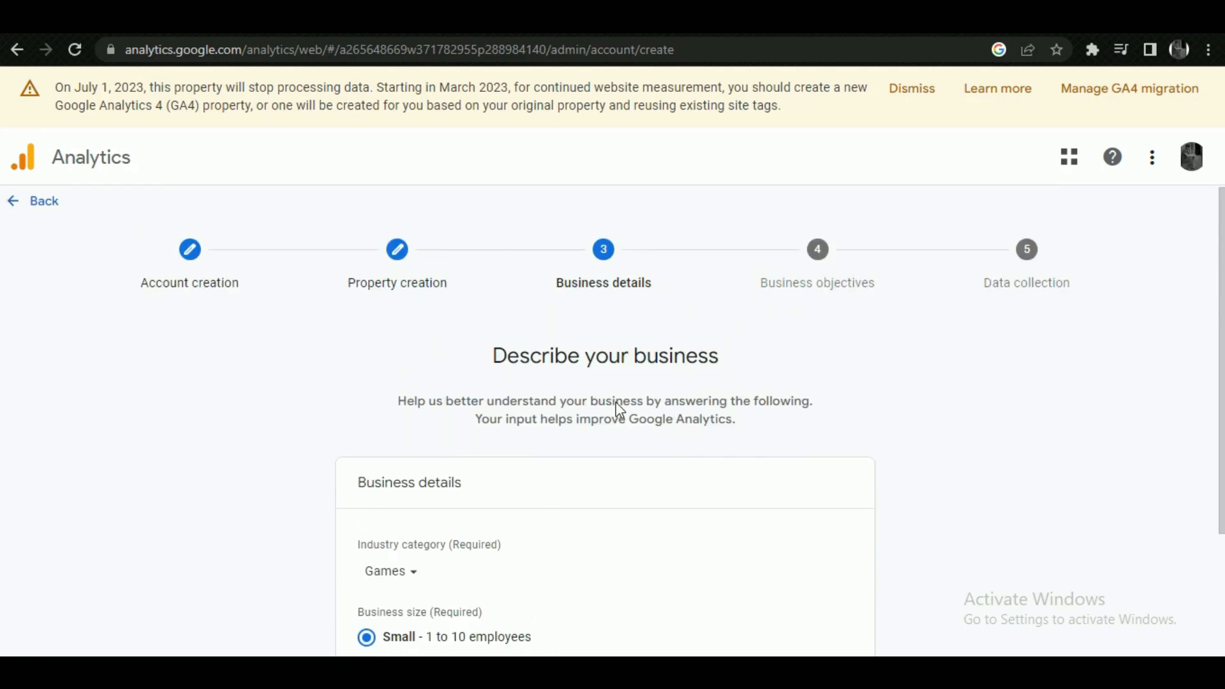
scroll(616, 402, down, 3)
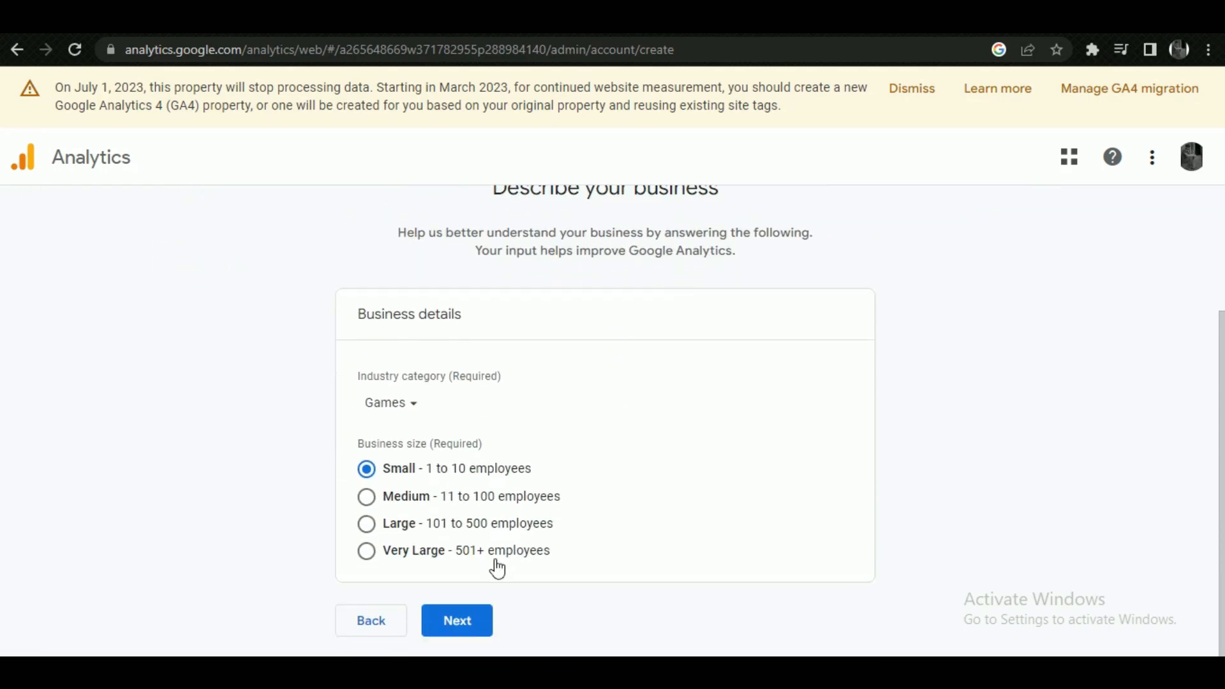
click(462, 629)
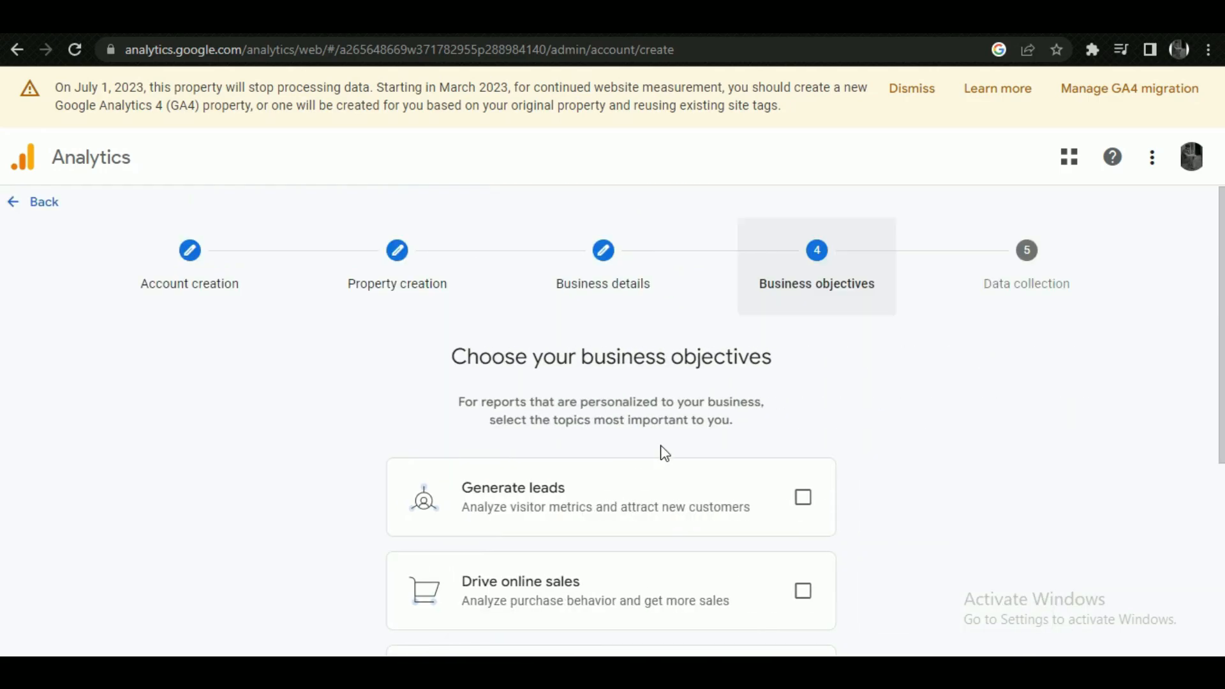
Try to combine the Generate leads, Drive online sales and Examine user behavior objectives with Get baseline reports
scroll(664, 451, down, 3)
scroll(667, 450, down, 2)
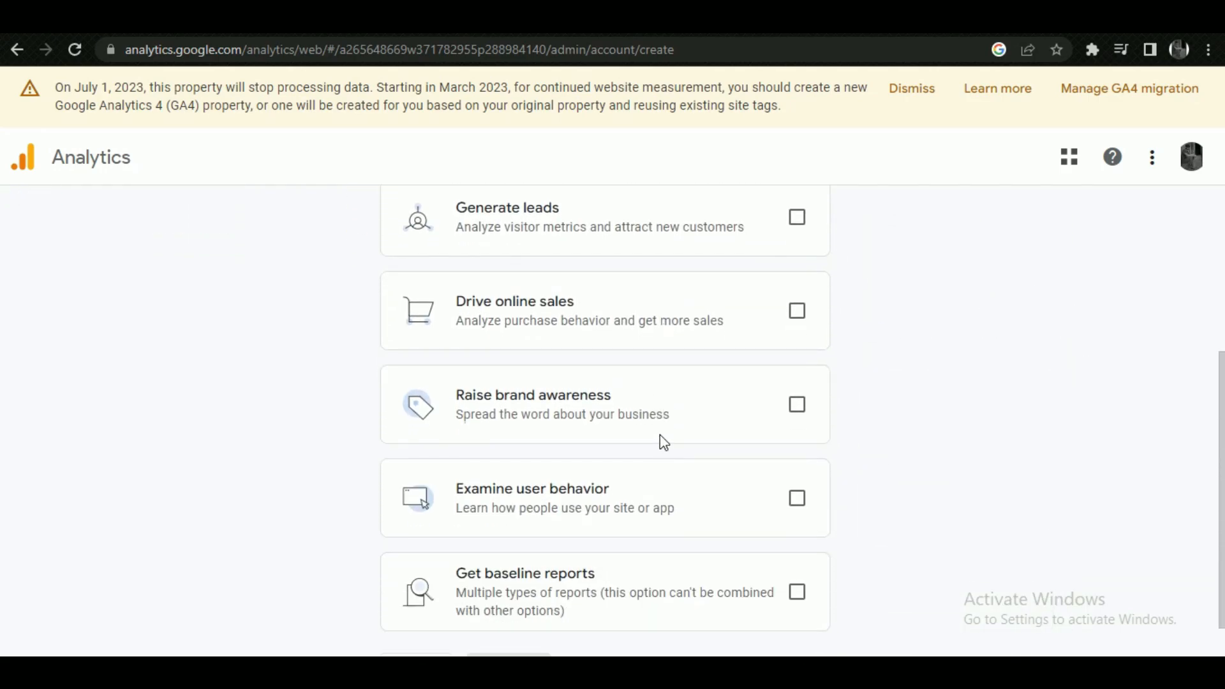
scroll(645, 350, down, 1)
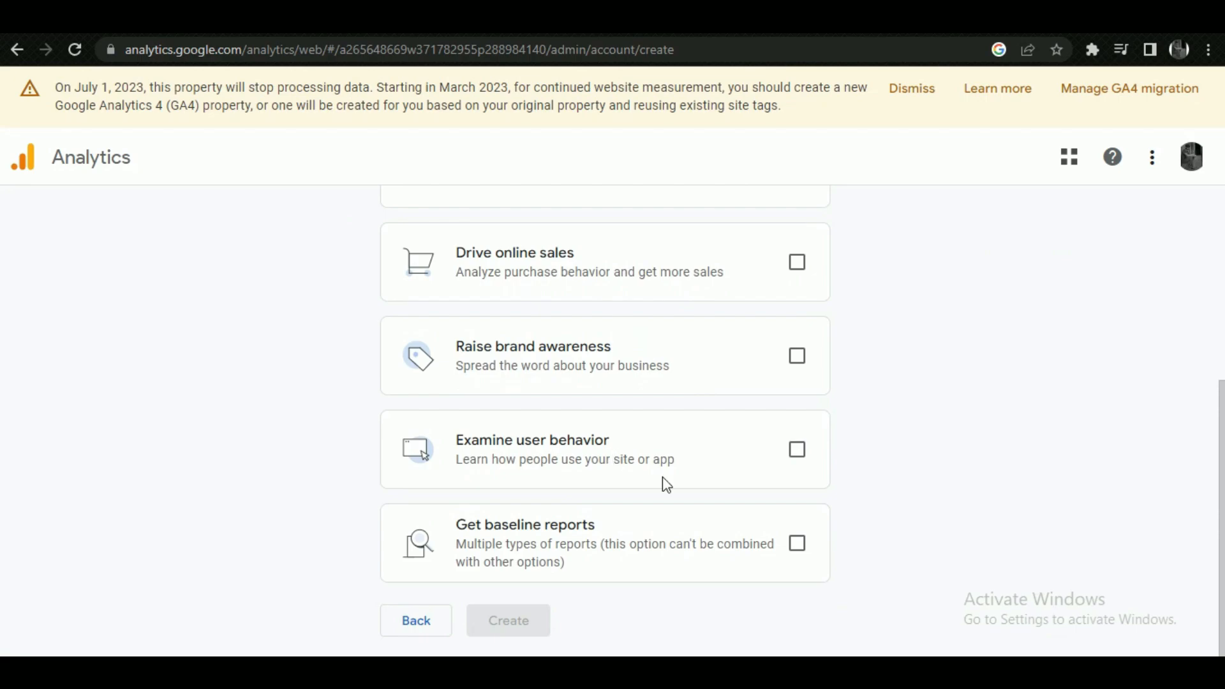
scroll(874, 485, up, 3)
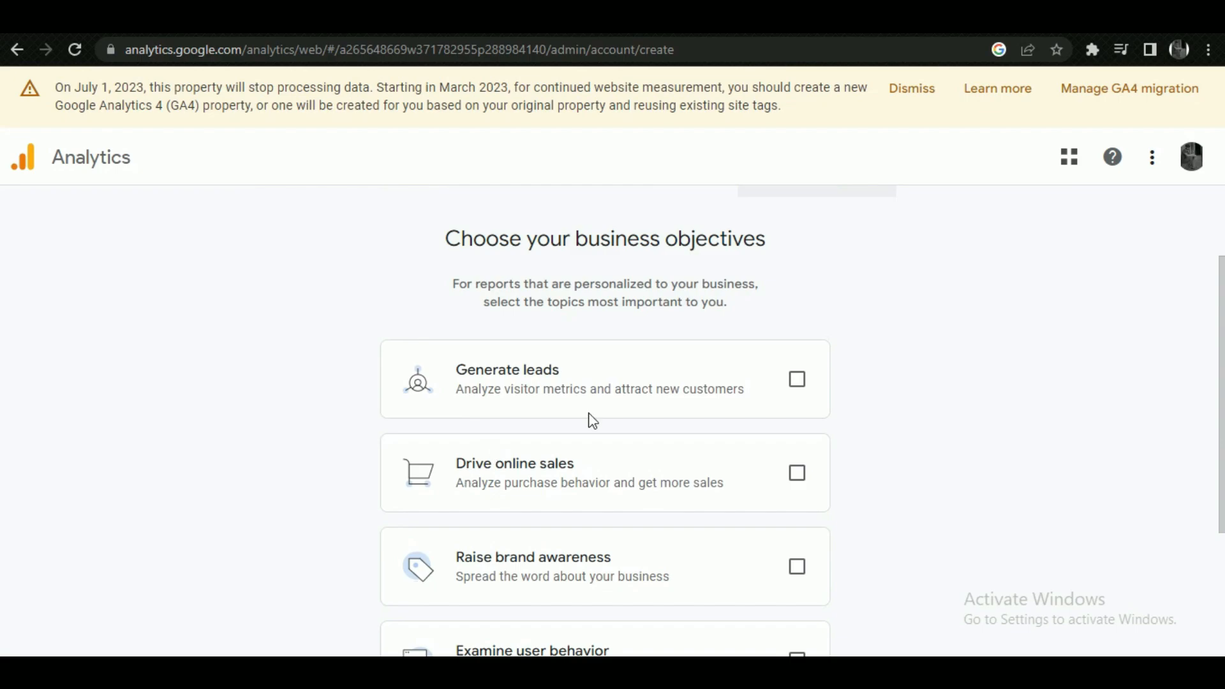
click(794, 381)
scroll(925, 399, down, 3)
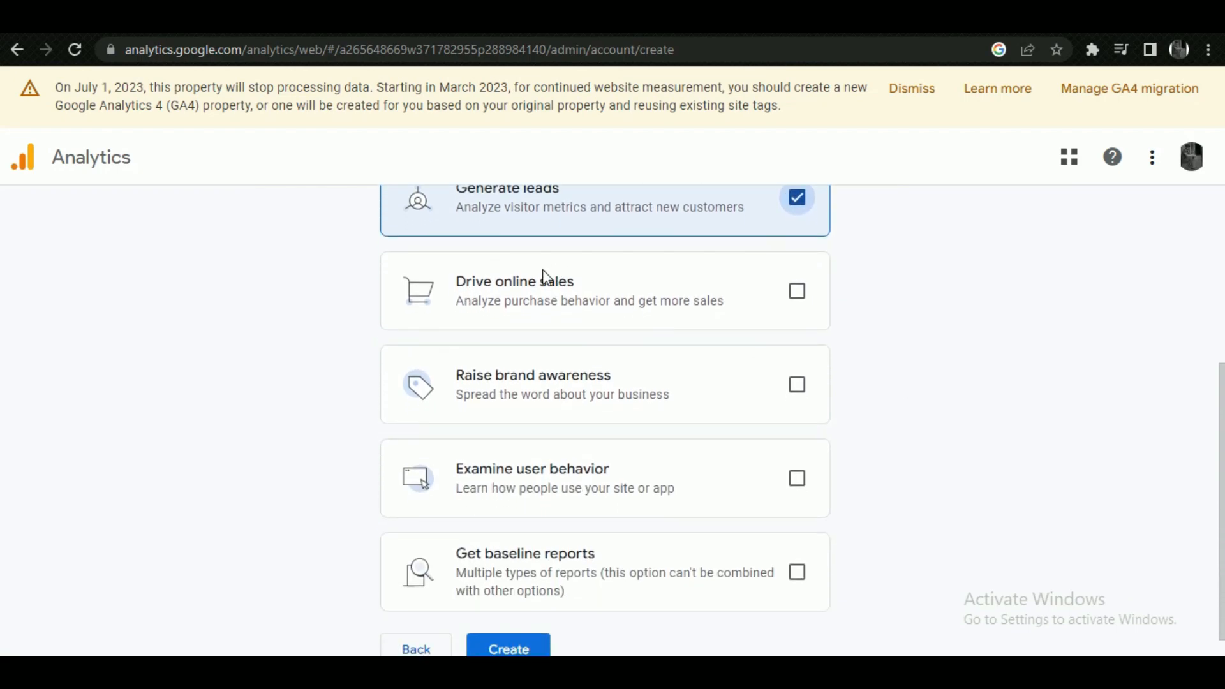
click(798, 294)
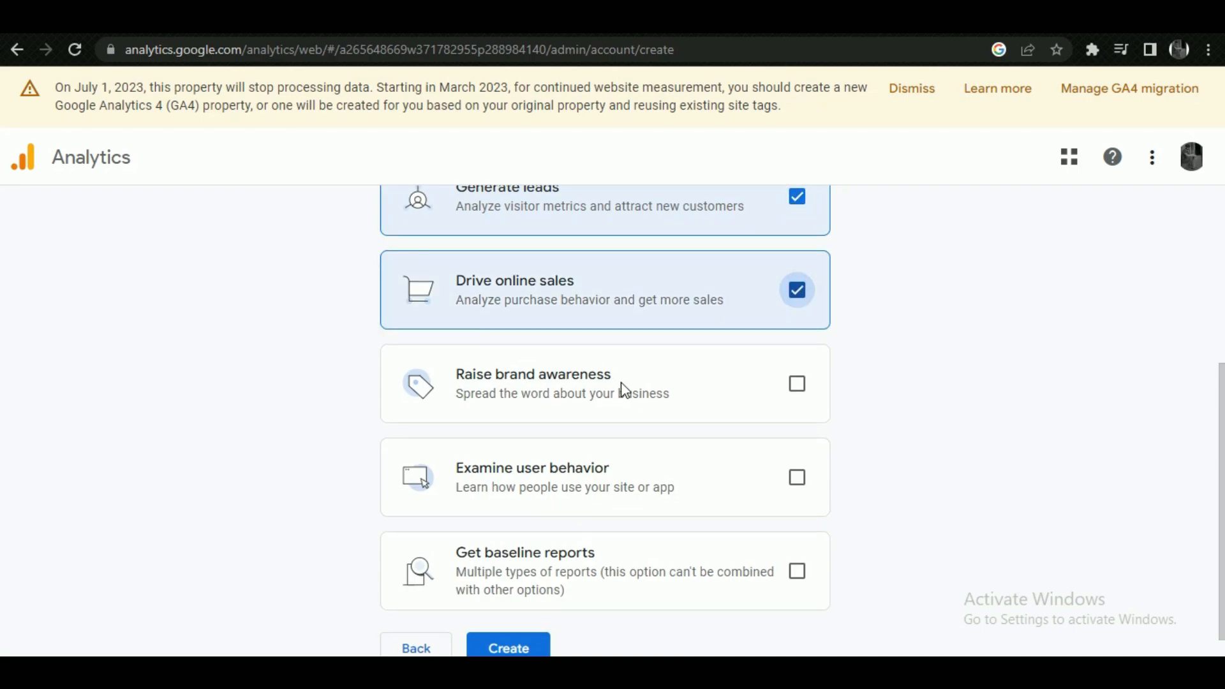
scroll(624, 389, down, 1)
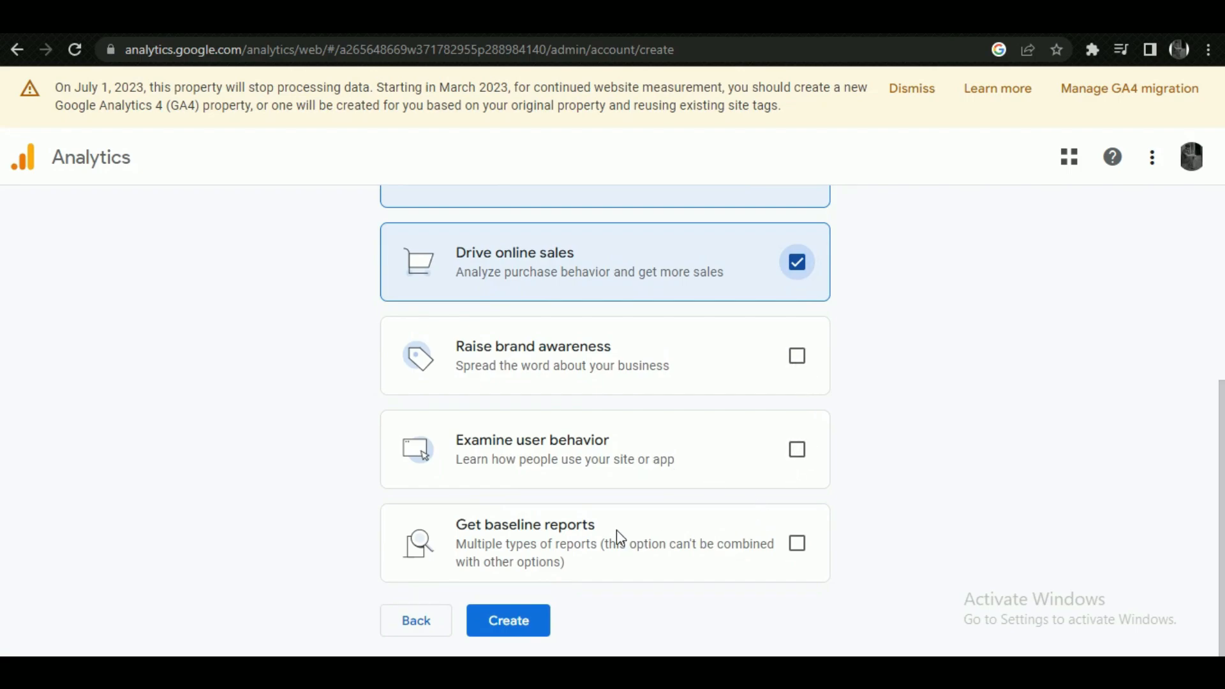
click(796, 452)
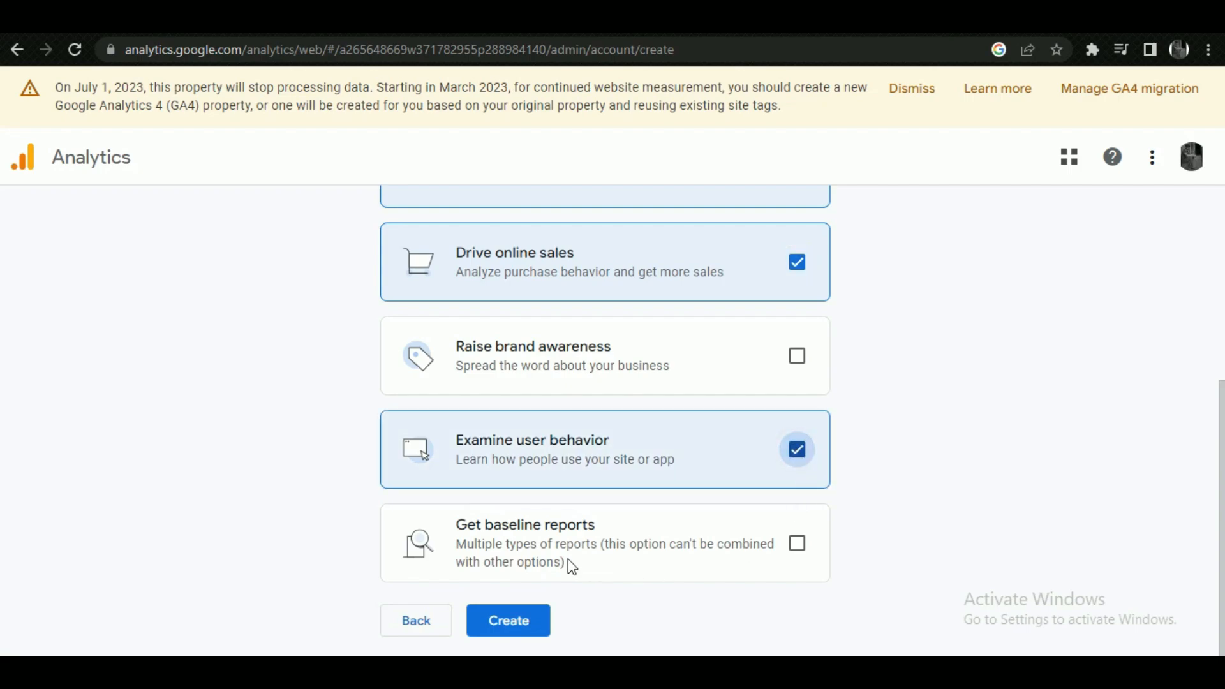
click(796, 546)
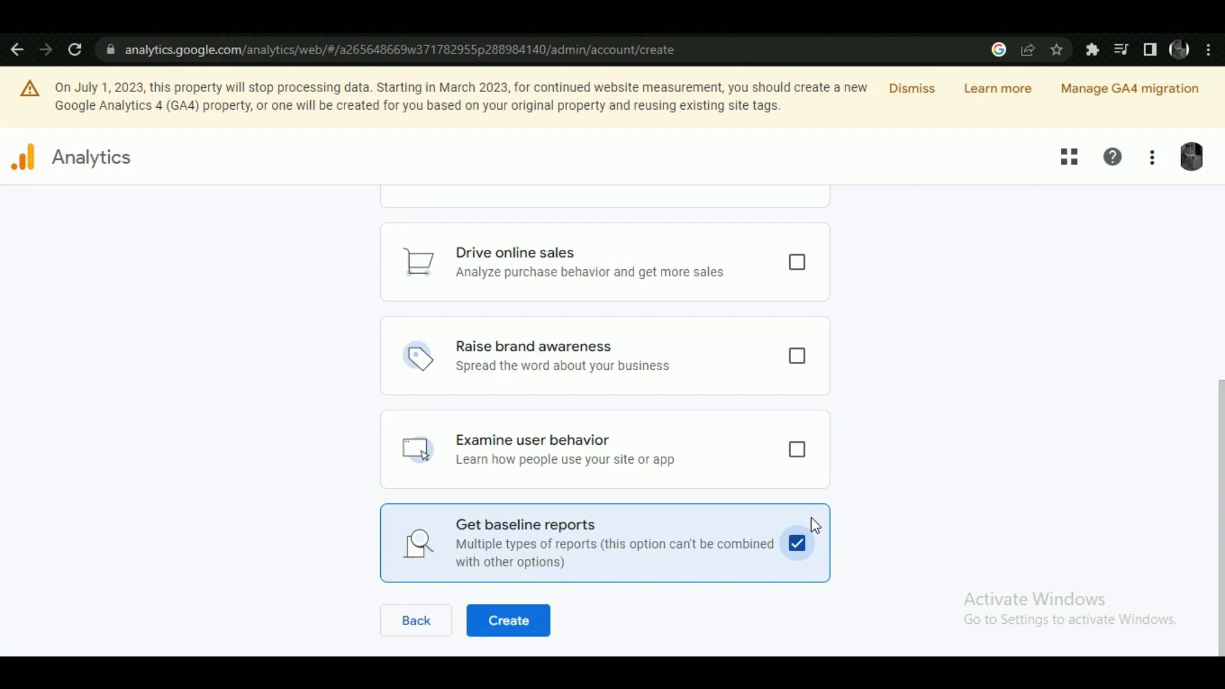
Choose Raise brand awareness, Examine user behavior, Drive online sales and Generate leads as the business objectives and submit the account creation
click(805, 358)
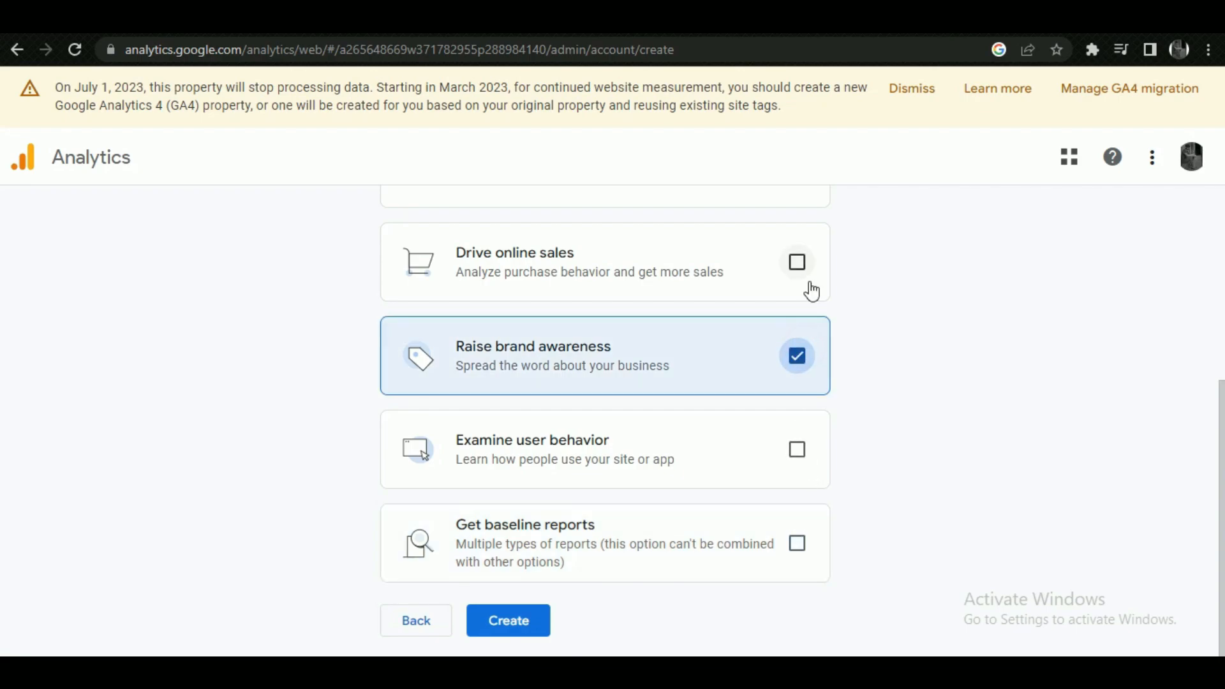
click(791, 449)
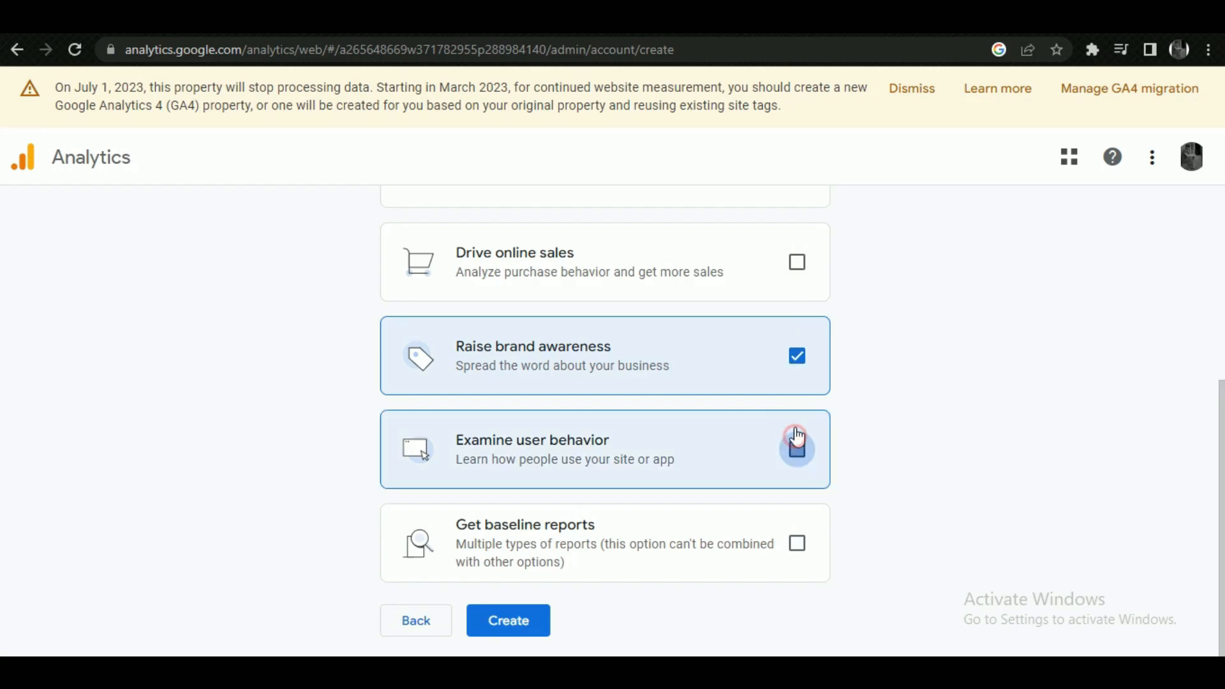
click(802, 265)
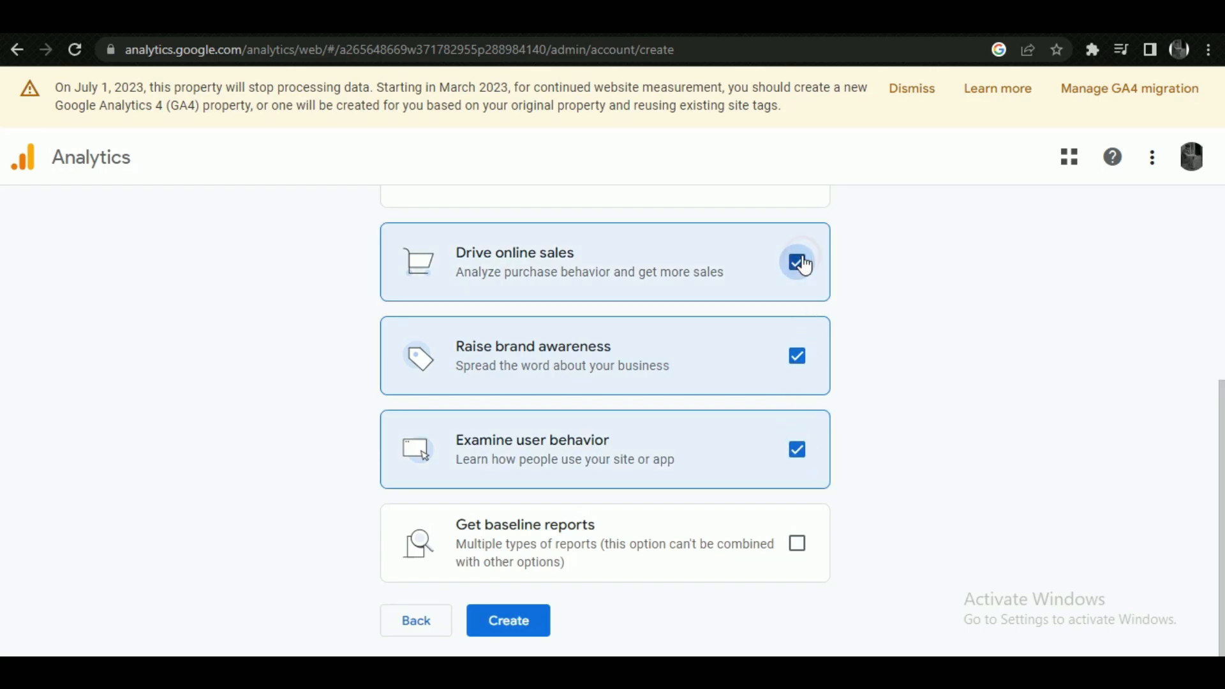
scroll(801, 265, up, 4)
click(798, 429)
scroll(913, 390, down, 4)
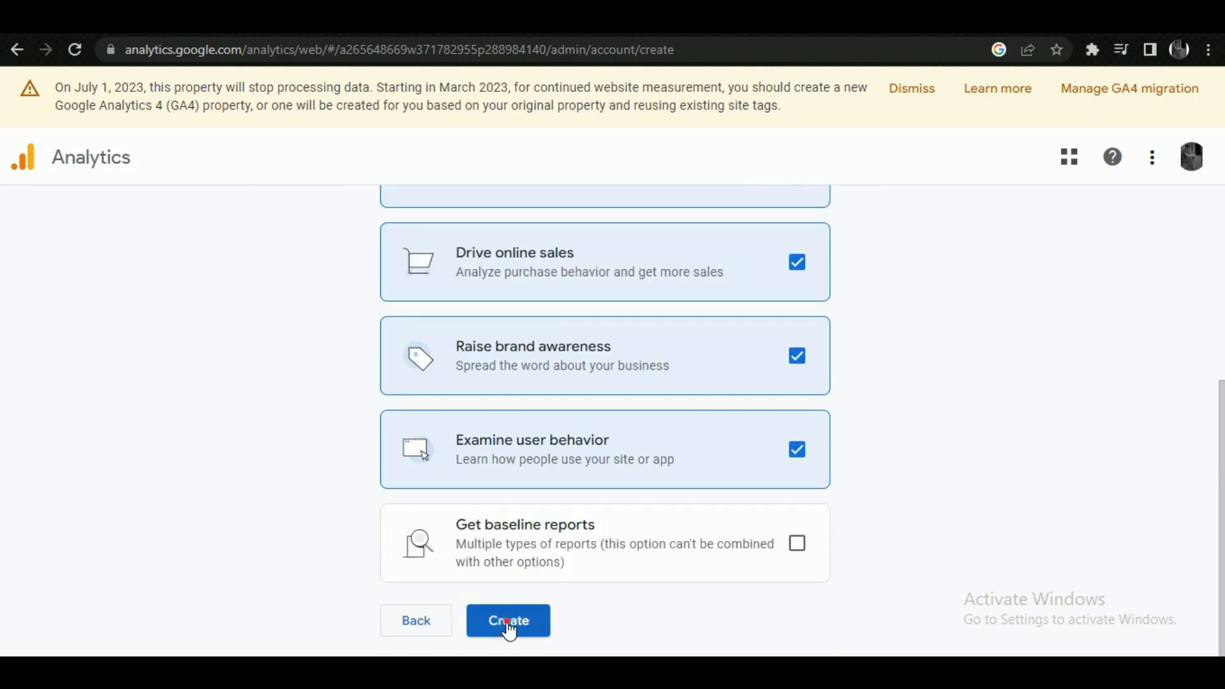
click(509, 622)
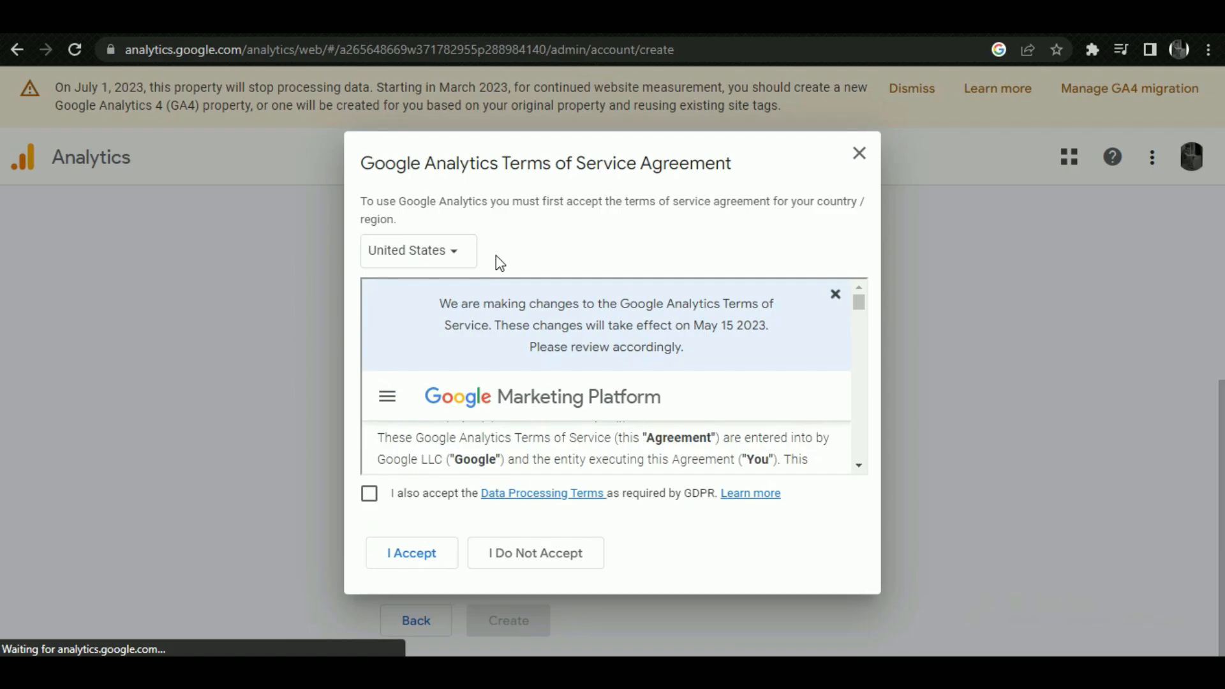
Keep United States as the agreement's country and accept the Terms of Service together with the GDPR Data Processing Terms
click(450, 254)
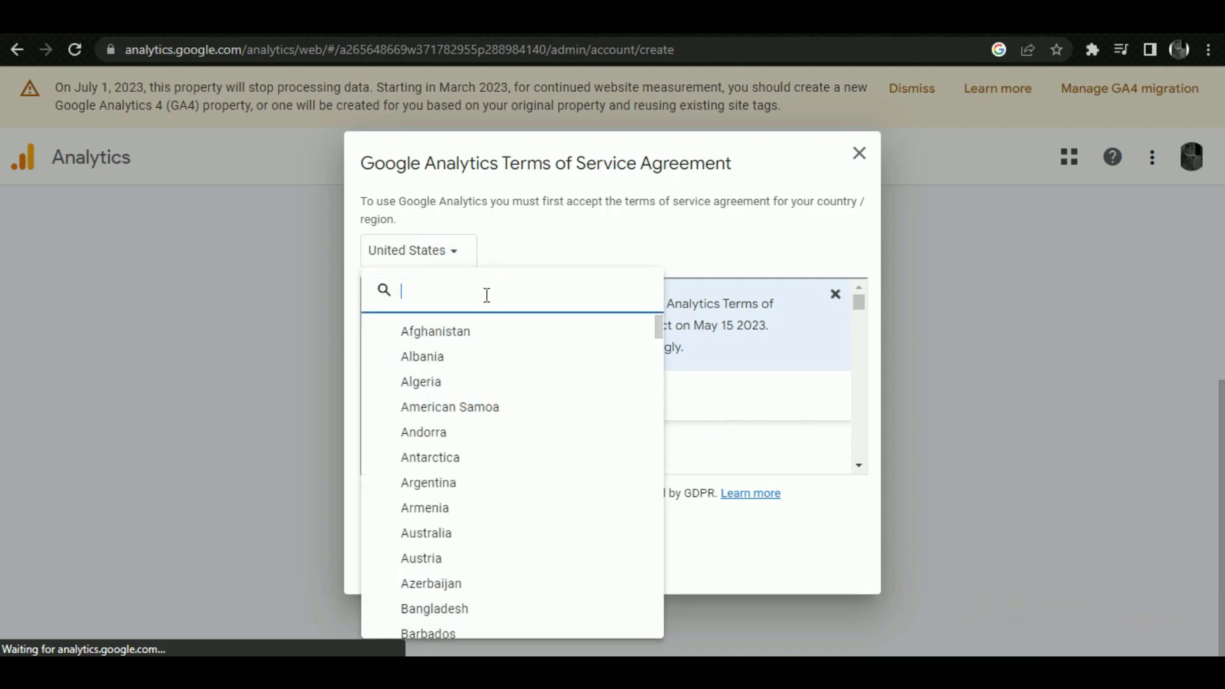
click(546, 254)
click(370, 493)
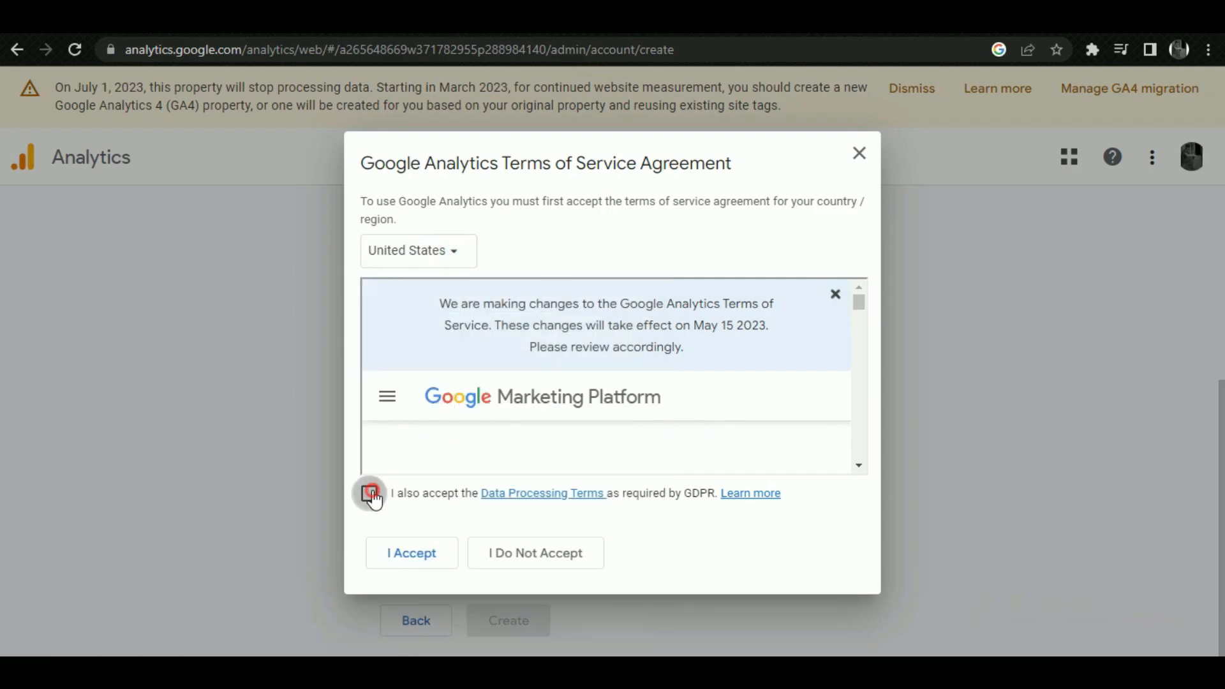
click(426, 565)
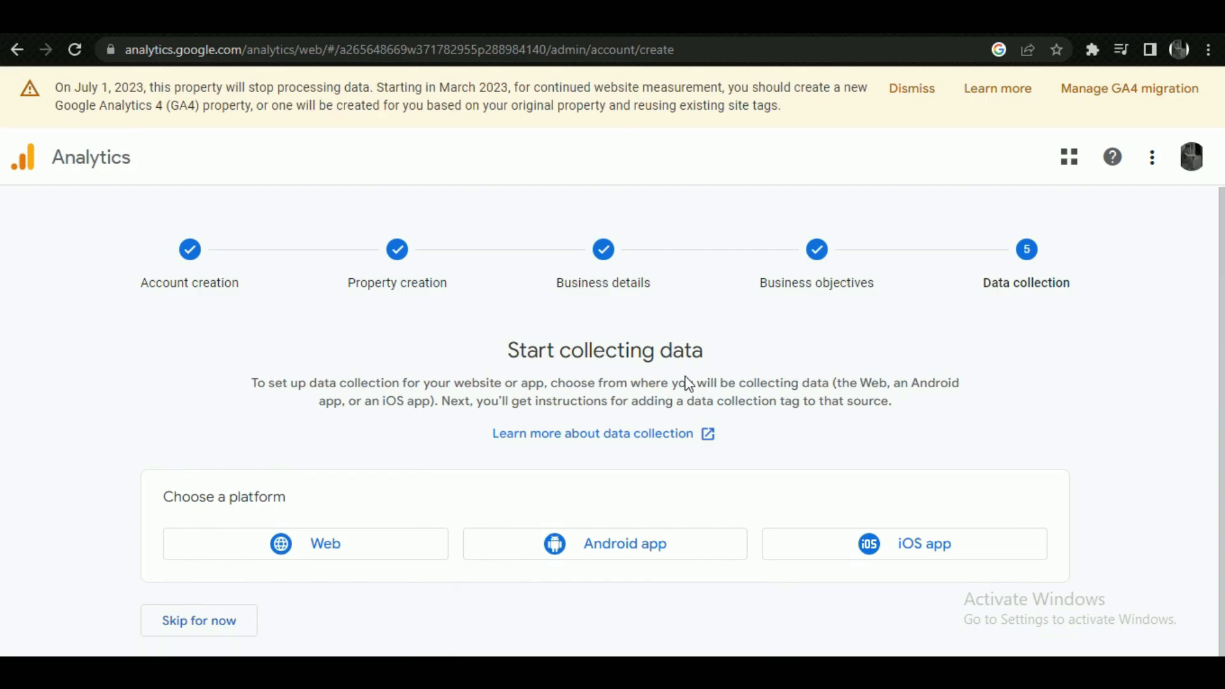
Skip the data collection platform choice for now and continue to the new property's Home page
click(224, 620)
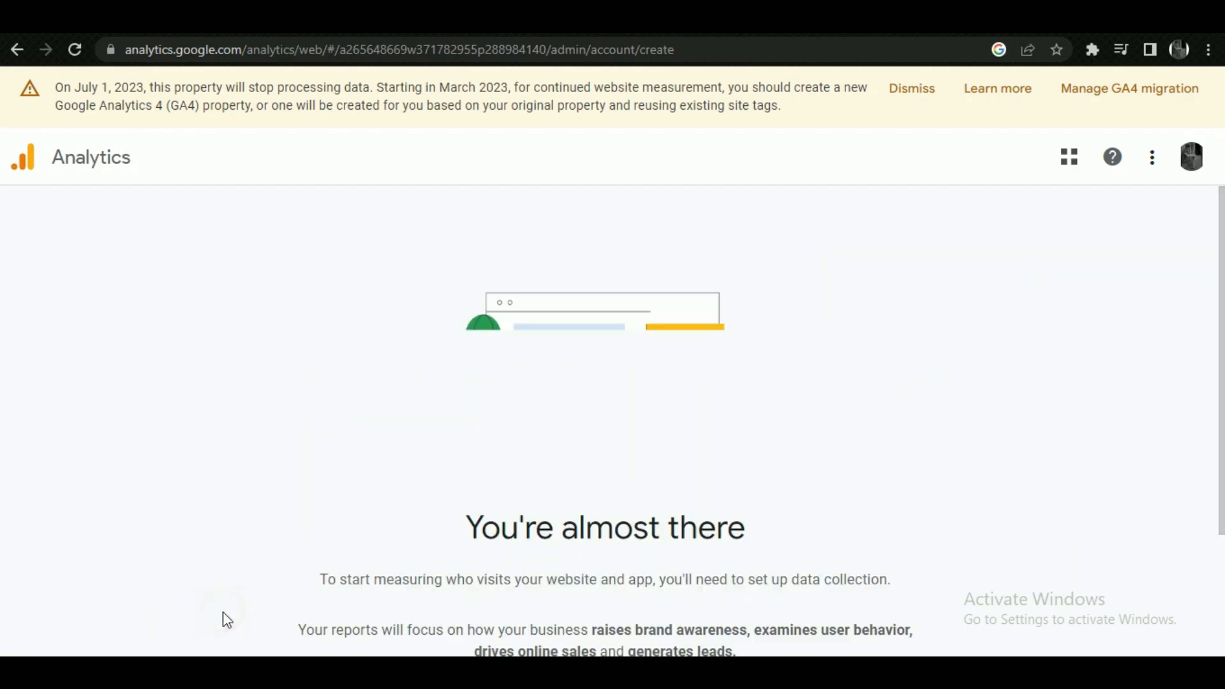
scroll(591, 362, down, 3)
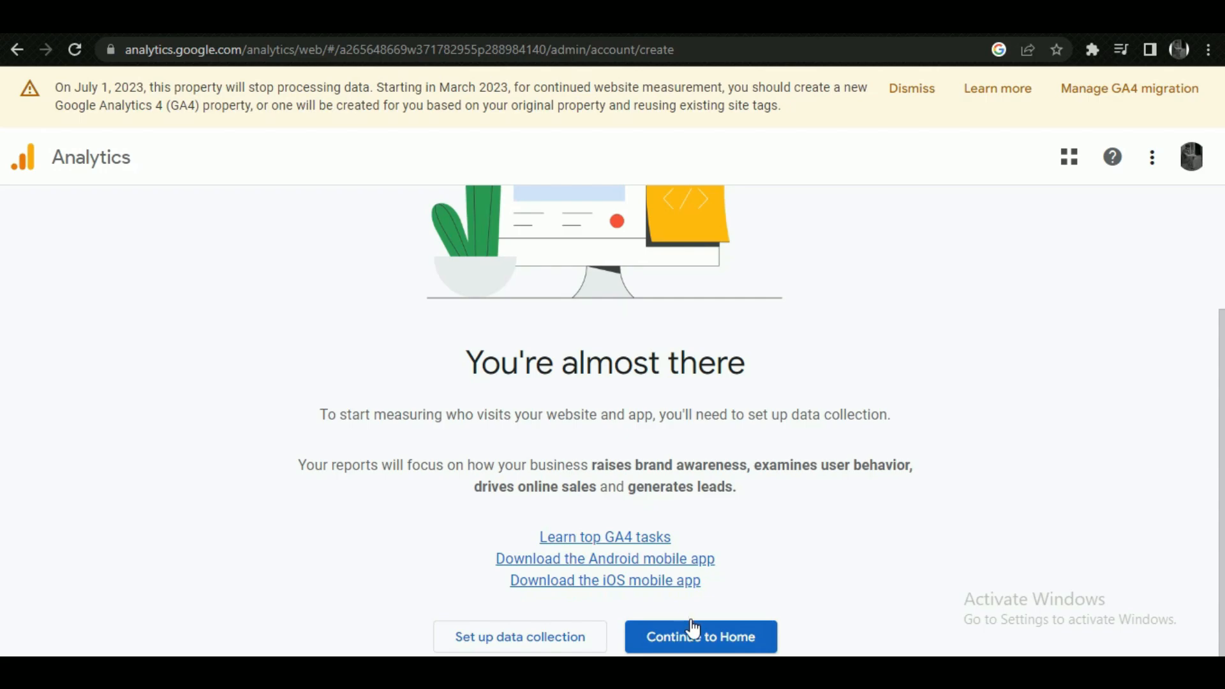
click(716, 636)
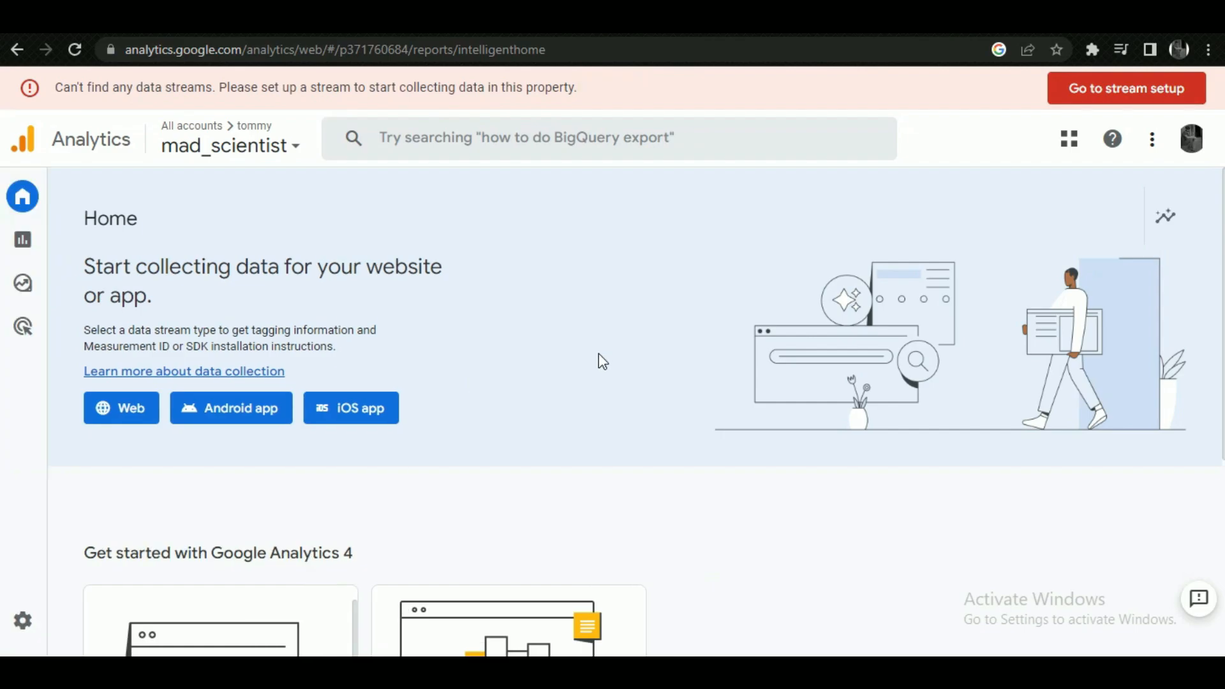
Look over the property's Home page and Reports snapshot, and return to Home
scroll(598, 355, down, 1)
scroll(598, 355, up, 1)
scroll(598, 354, down, 4)
scroll(598, 354, up, 4)
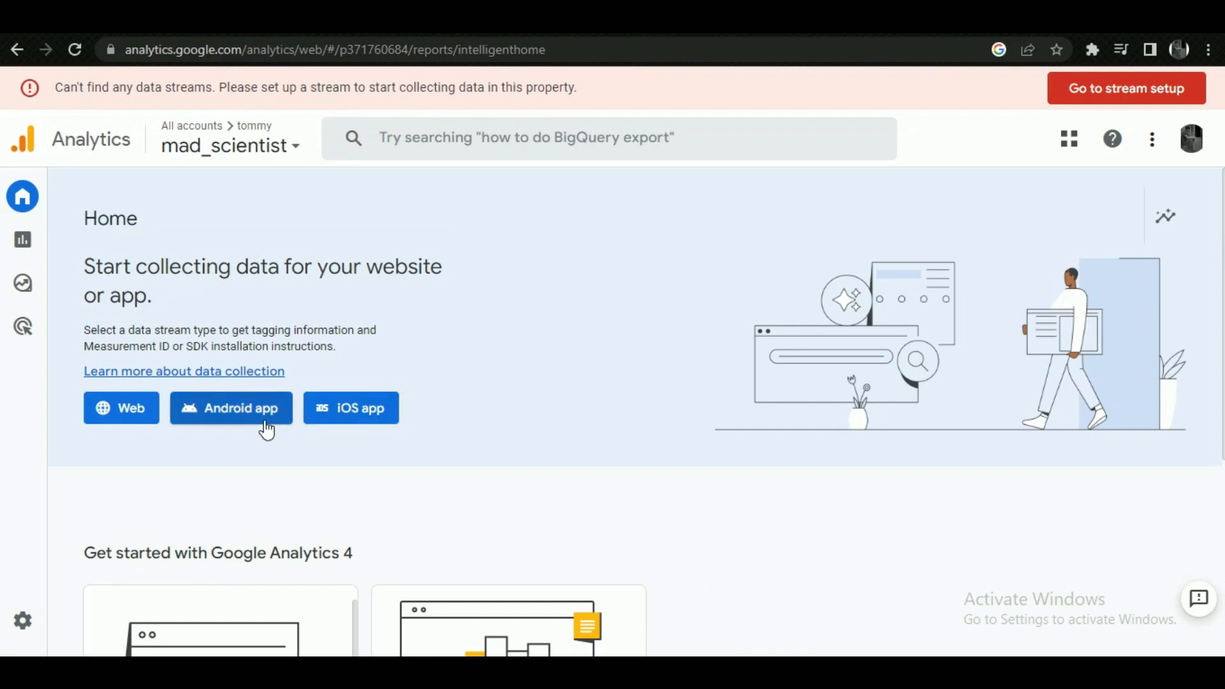
click(61, 242)
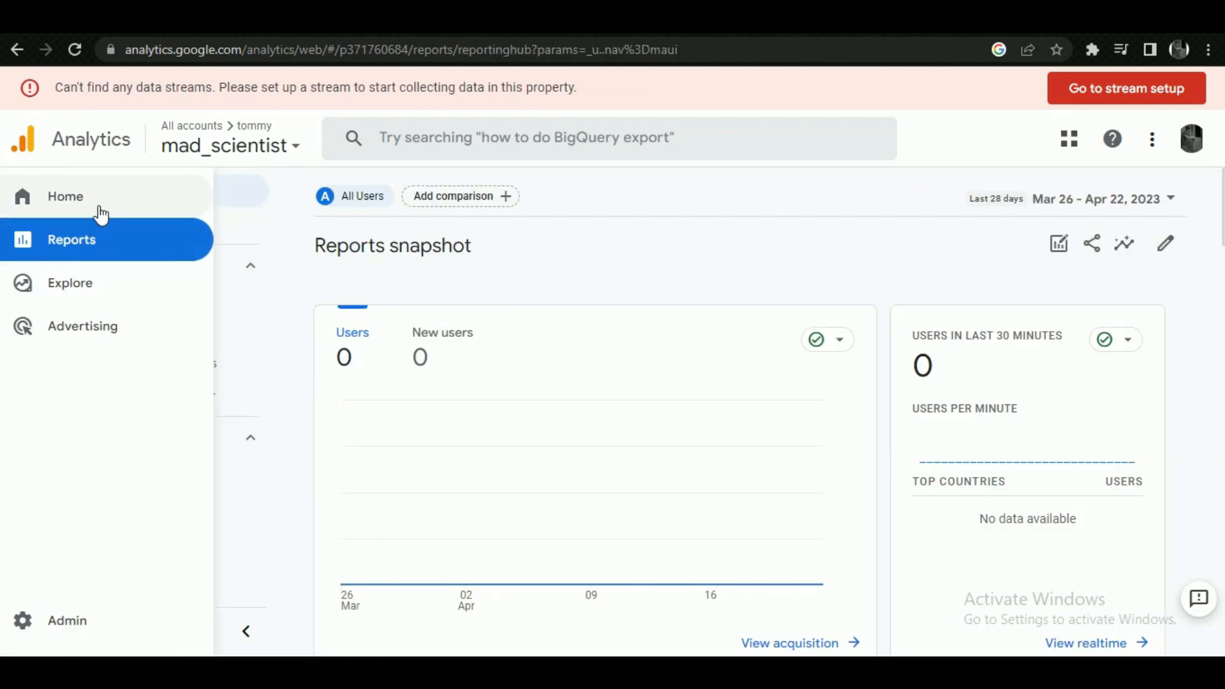
click(82, 204)
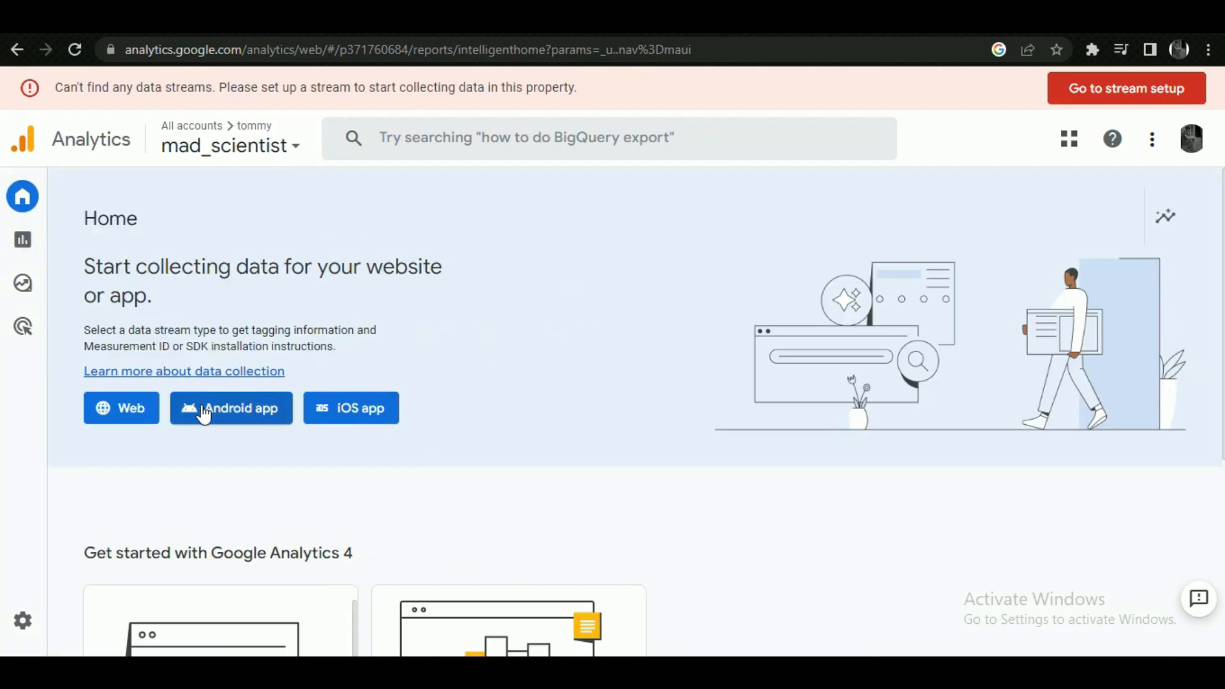
click(142, 412)
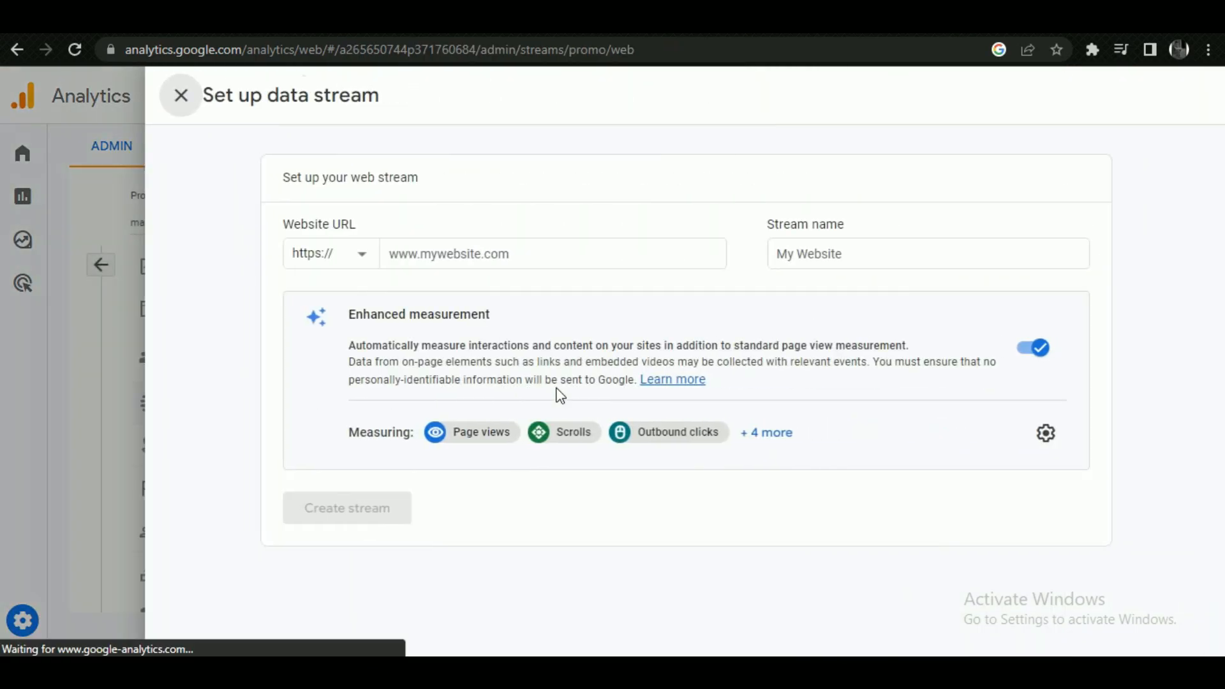
click(486, 256)
text(madscientist.online)
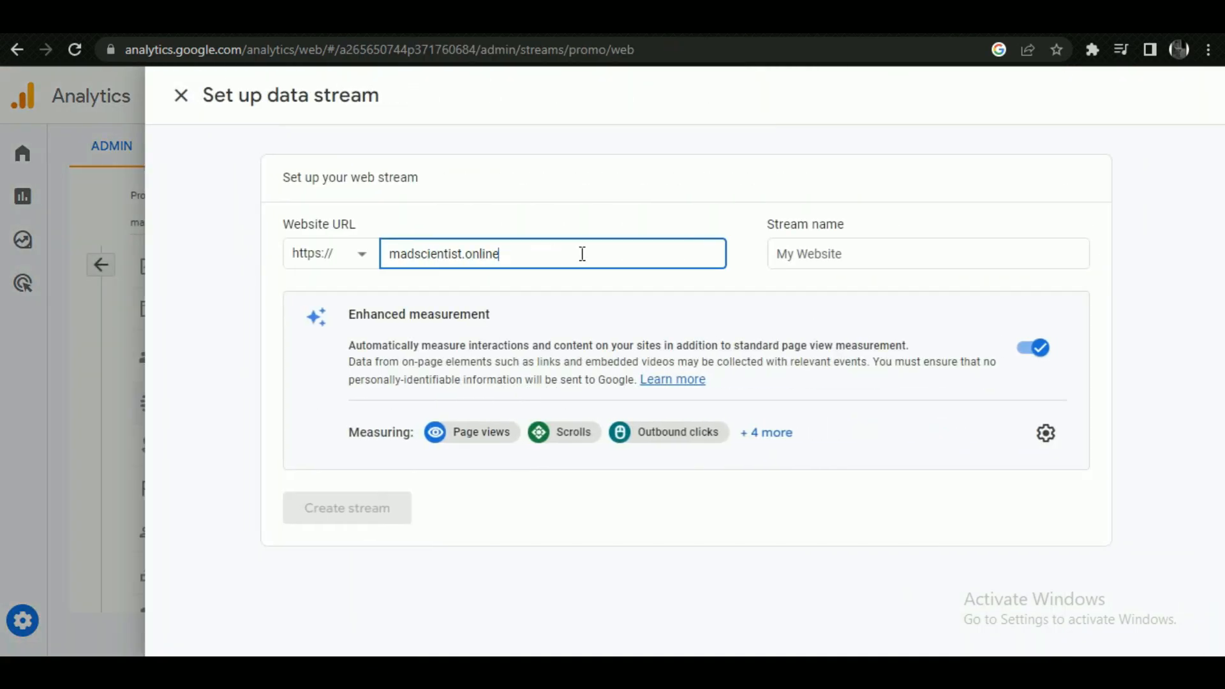
click(832, 255)
text(Merch)
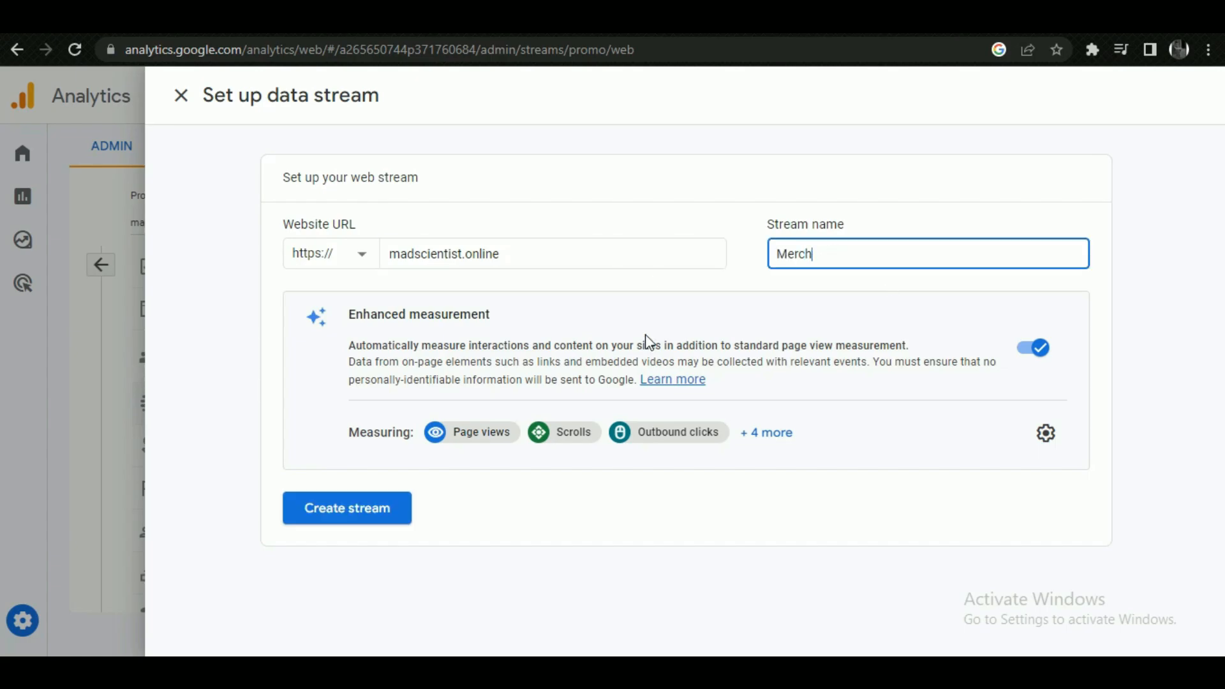
click(369, 515)
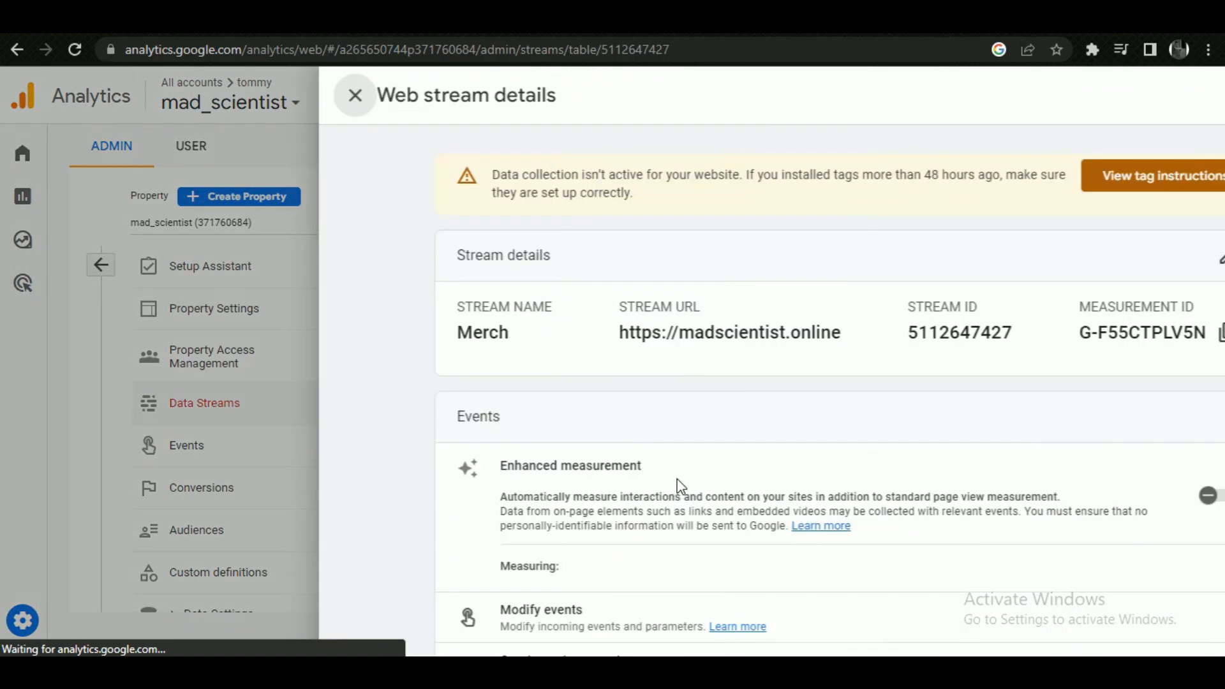
Review the Merch web stream's name, URL and stream ID, along with its event and Google tag settings
drag(319, 321, 354, 345)
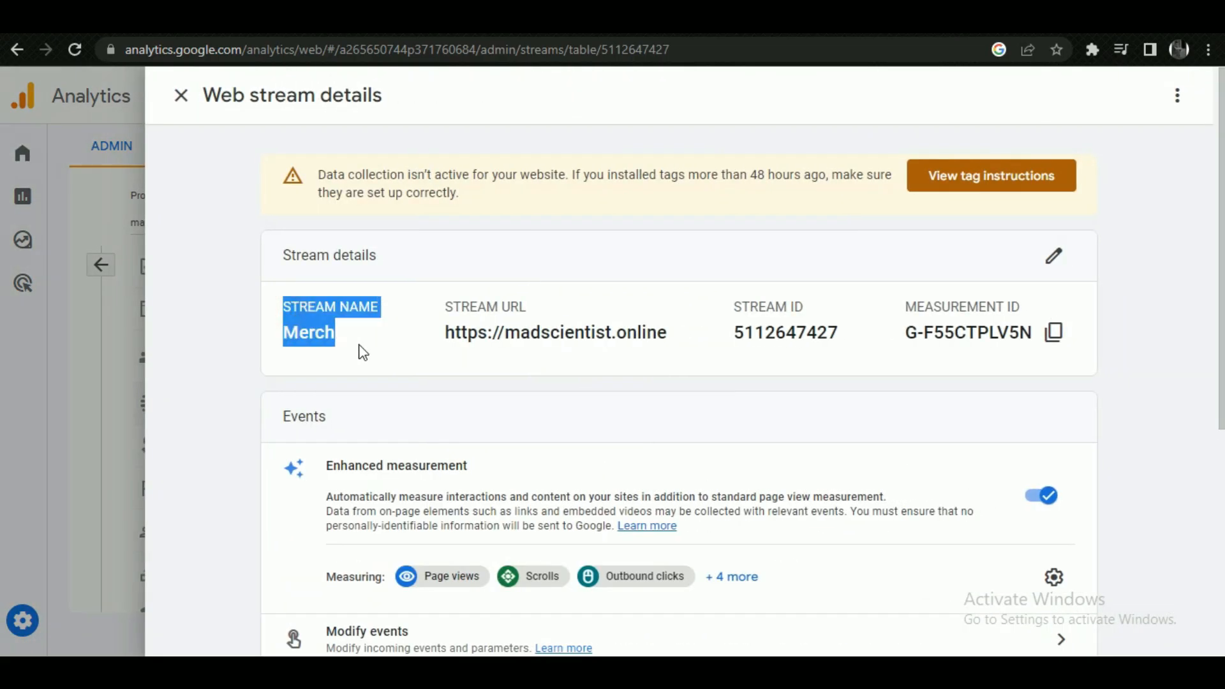
click(401, 343)
drag(441, 306, 686, 347)
click(733, 347)
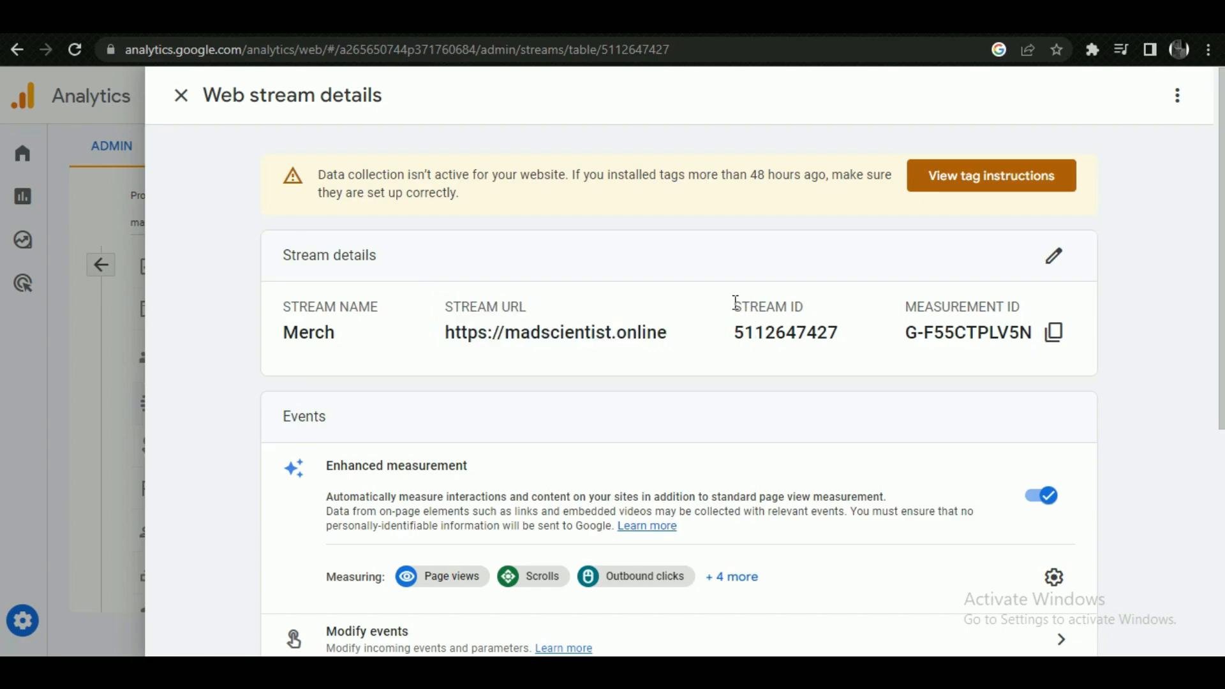
drag(735, 303, 848, 342)
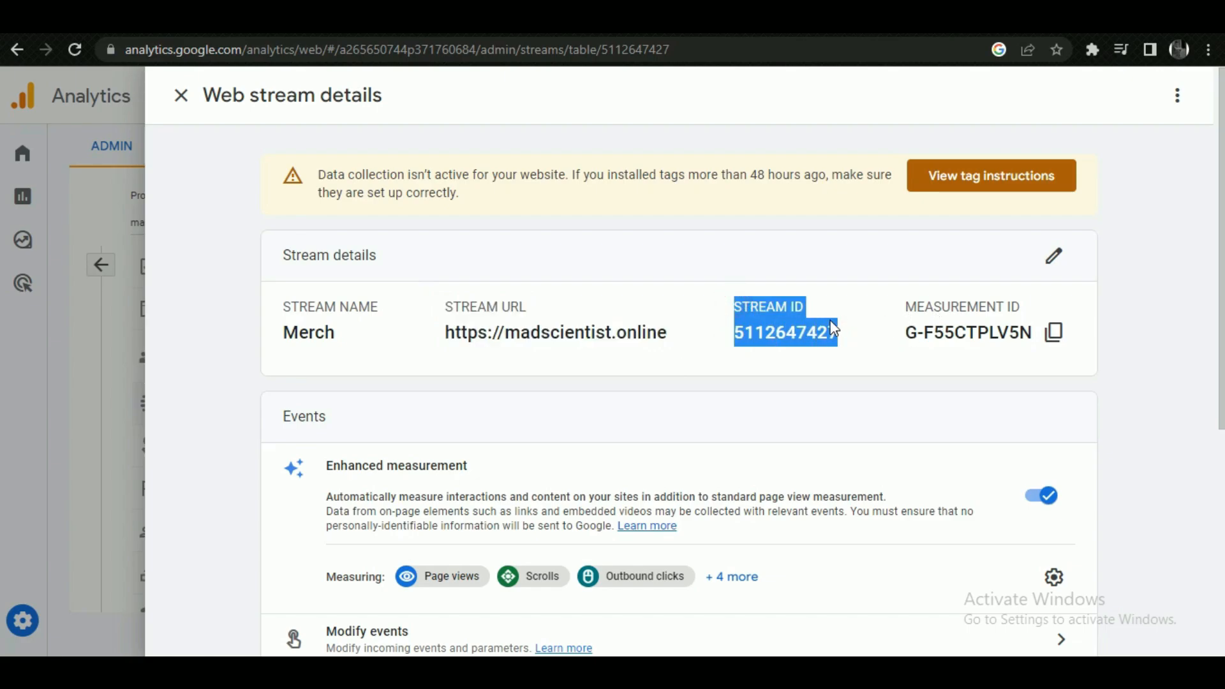
click(830, 329)
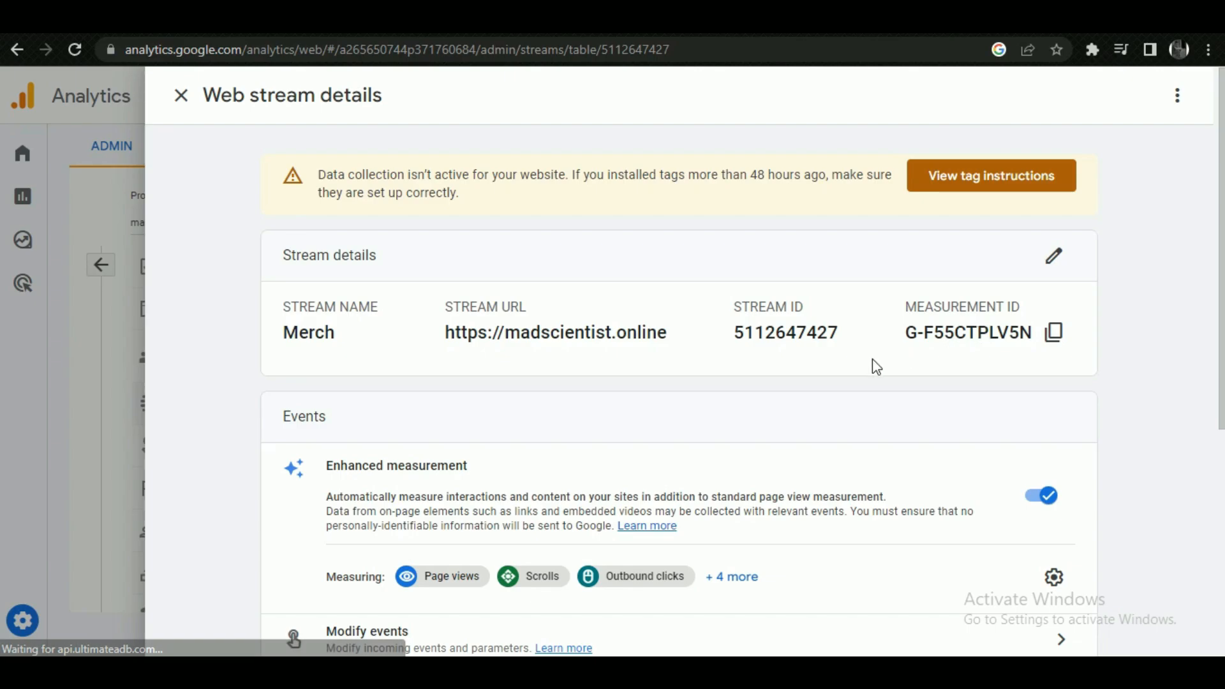
scroll(874, 363, down, 3)
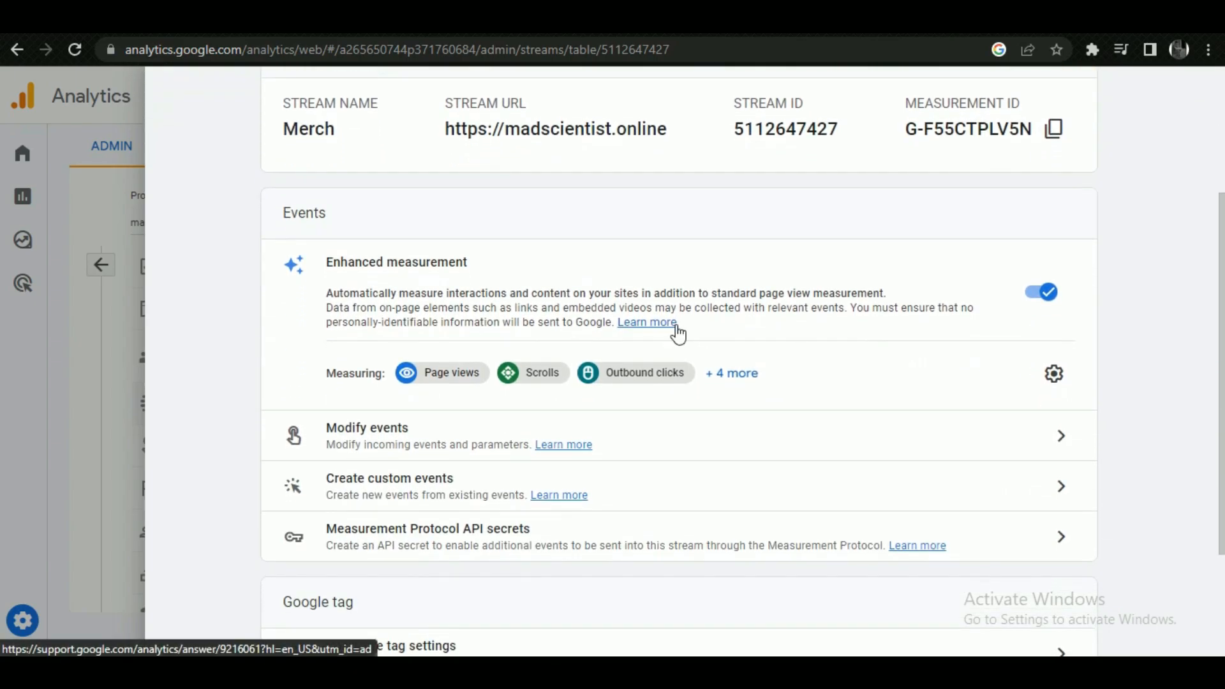
scroll(676, 332, down, 2)
scroll(678, 333, up, 5)
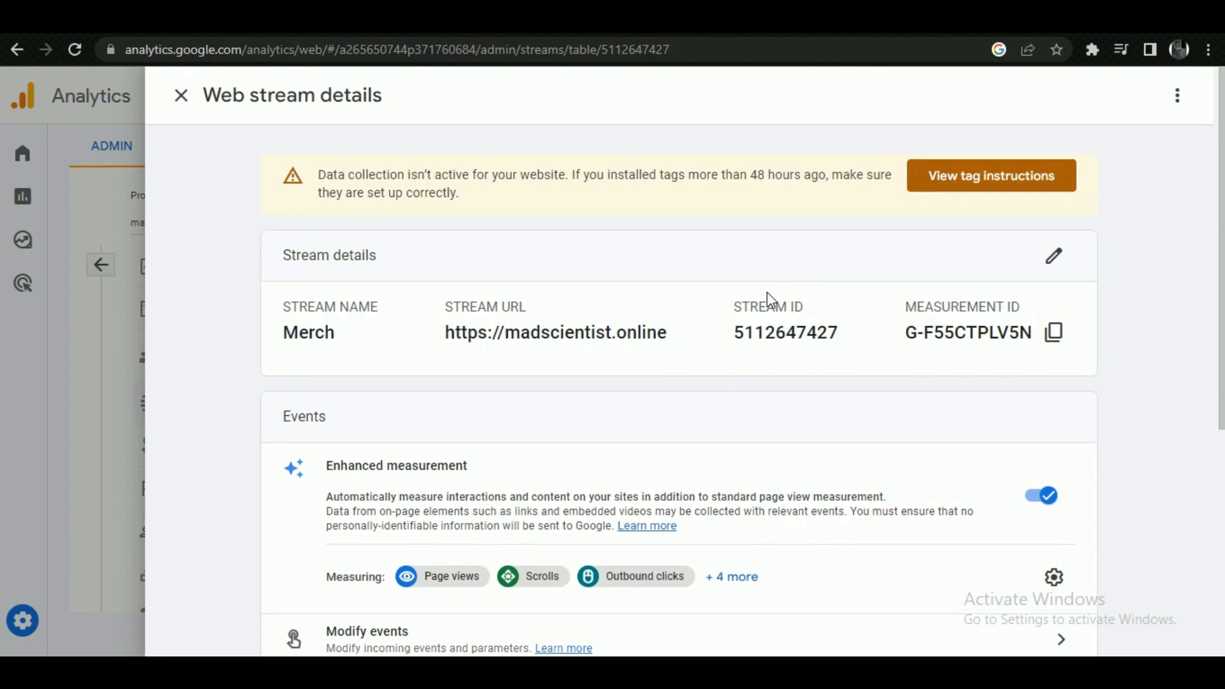
Open the stream's tag installation instructions and examine the website builder or CMS option with its full list of supported platforms
click(976, 182)
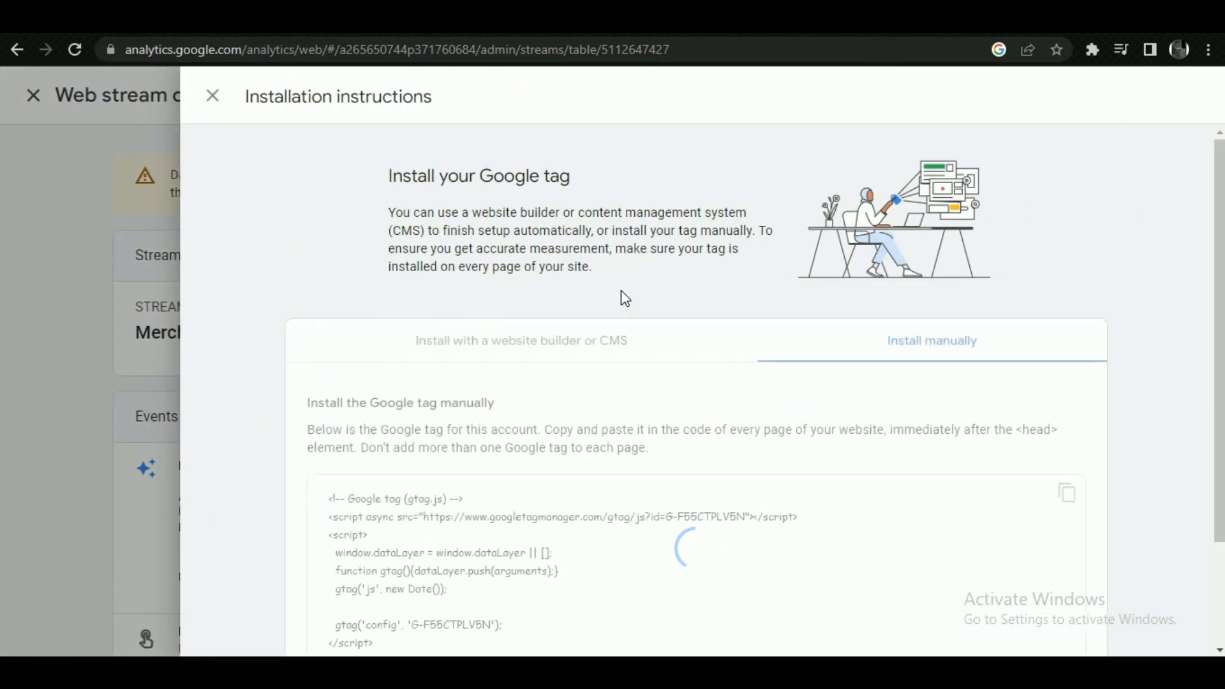
scroll(625, 298, down, 2)
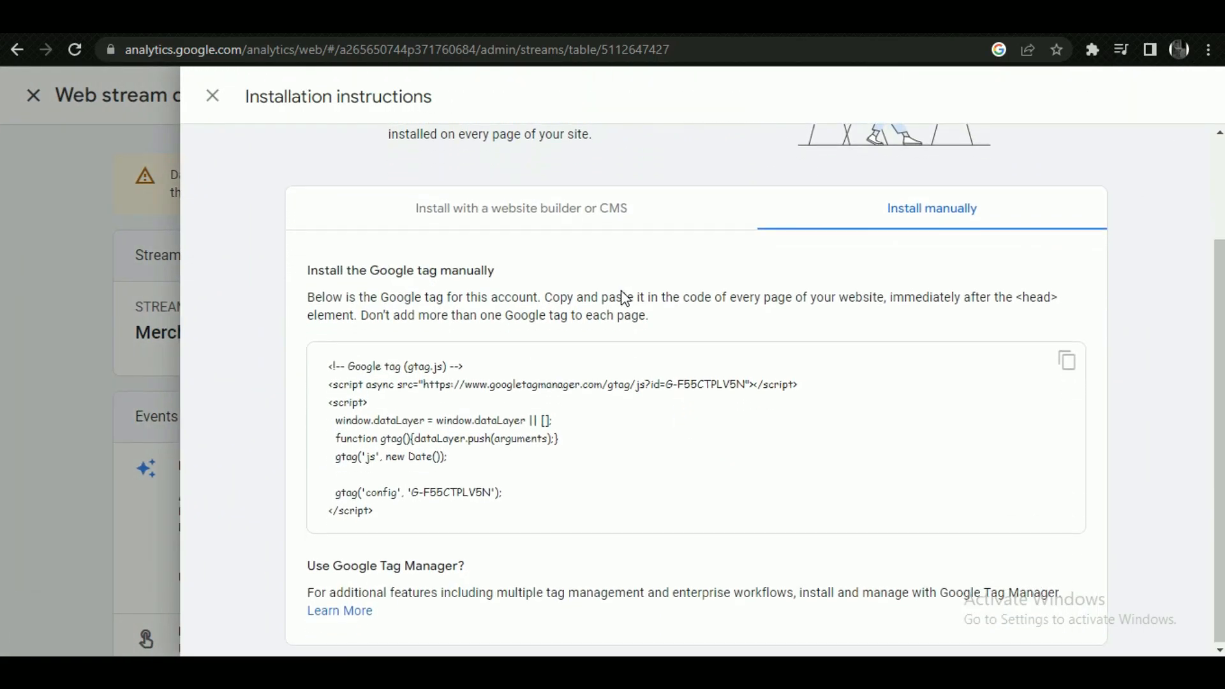
click(584, 223)
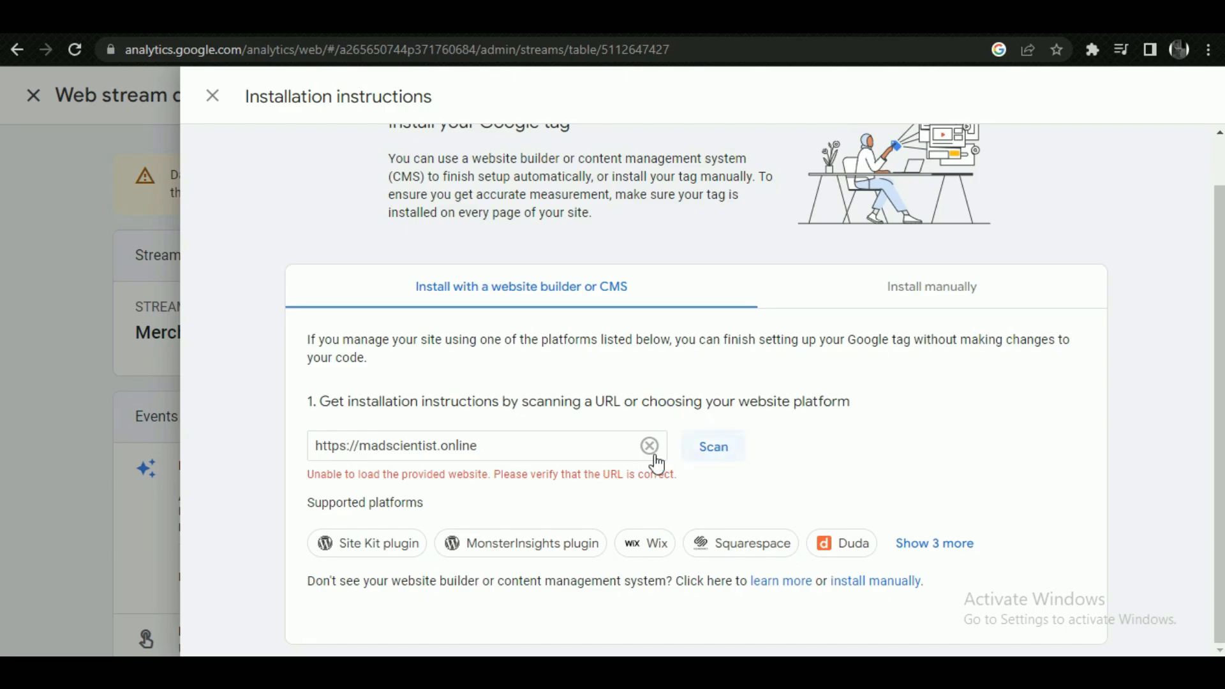
click(500, 450)
click(551, 472)
click(936, 552)
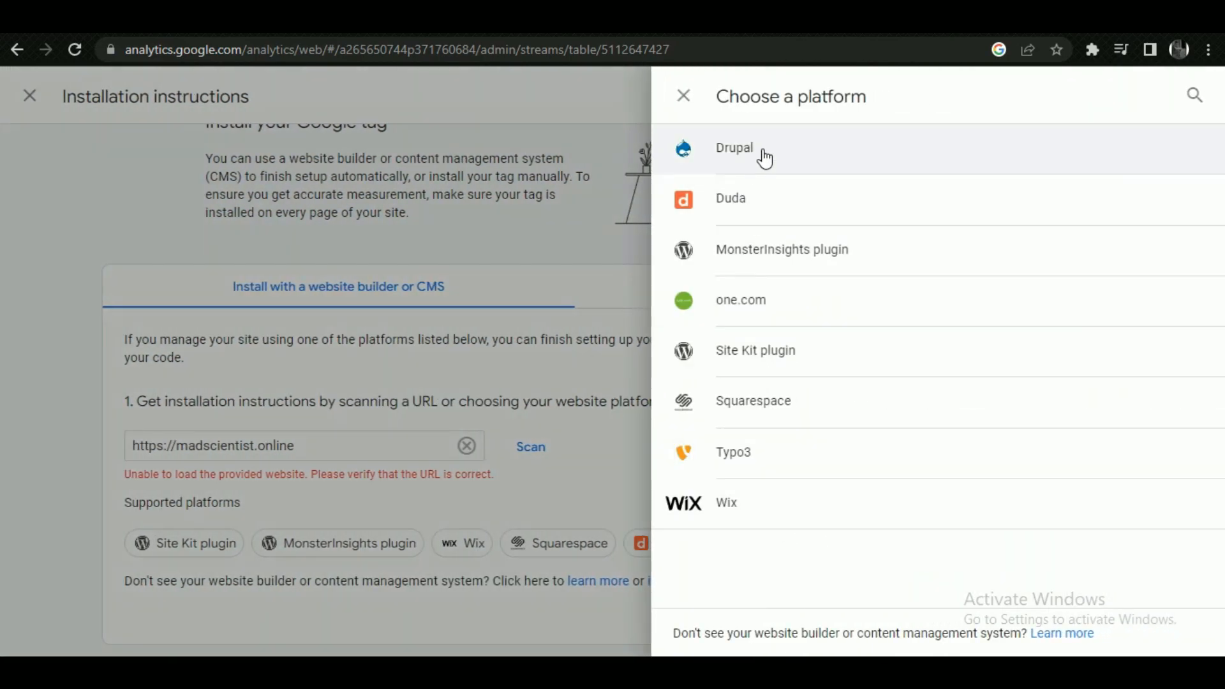
click(683, 96)
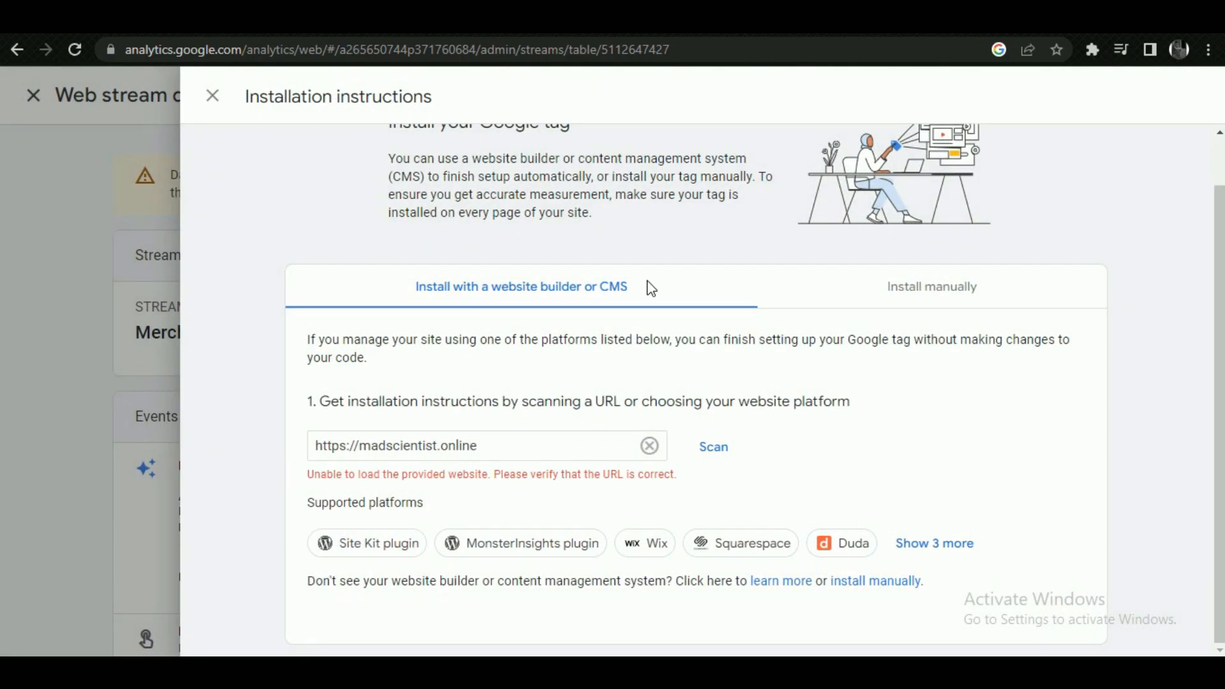
Switch to the manual installation instructions and copy the entire Google tag (gtag.js) code snippet to the clipboard
click(916, 297)
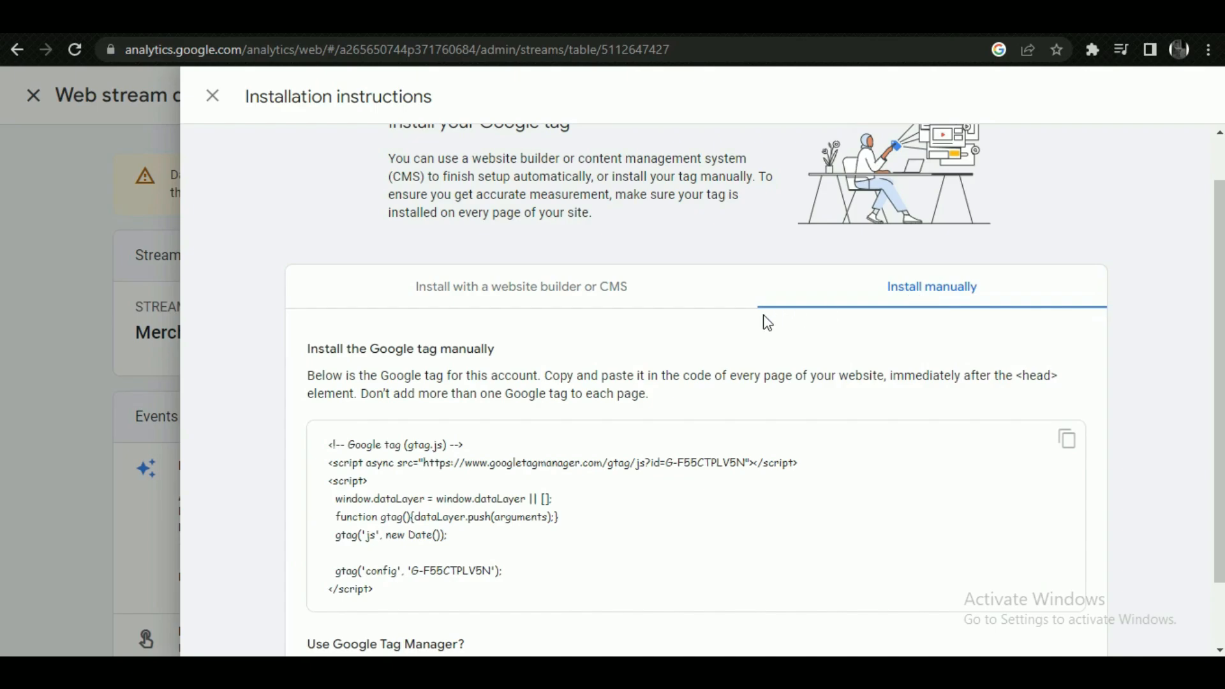
scroll(769, 383, down, 1)
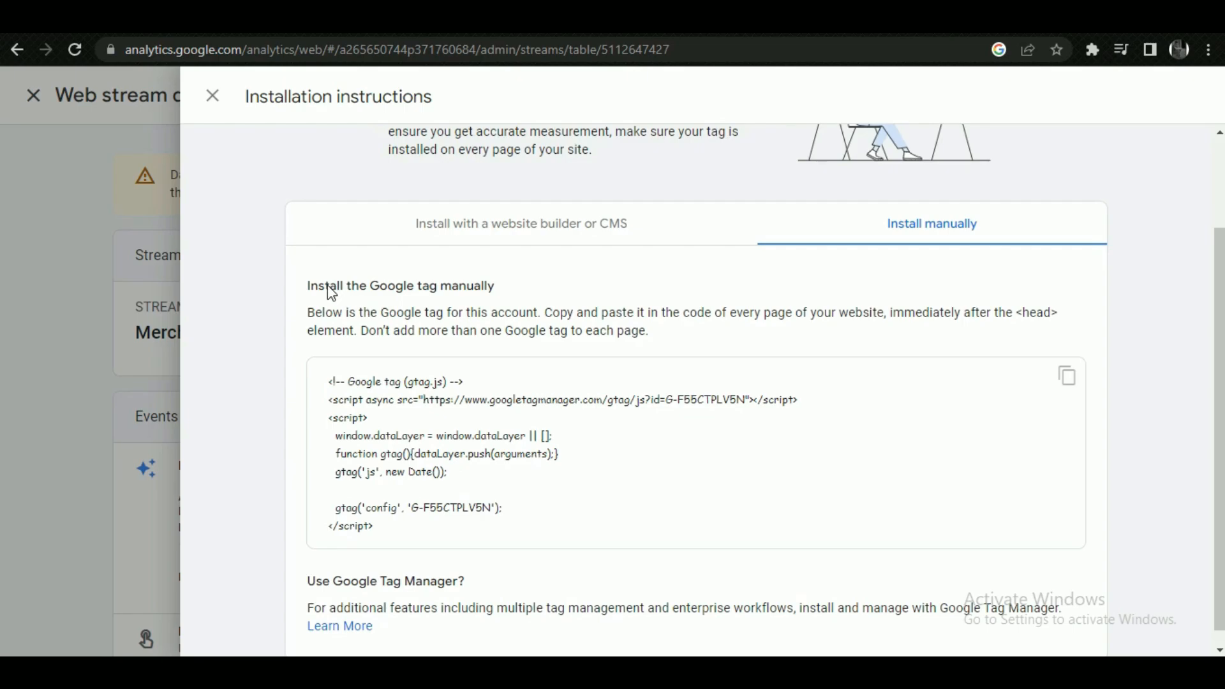
scroll(559, 360, down, 1)
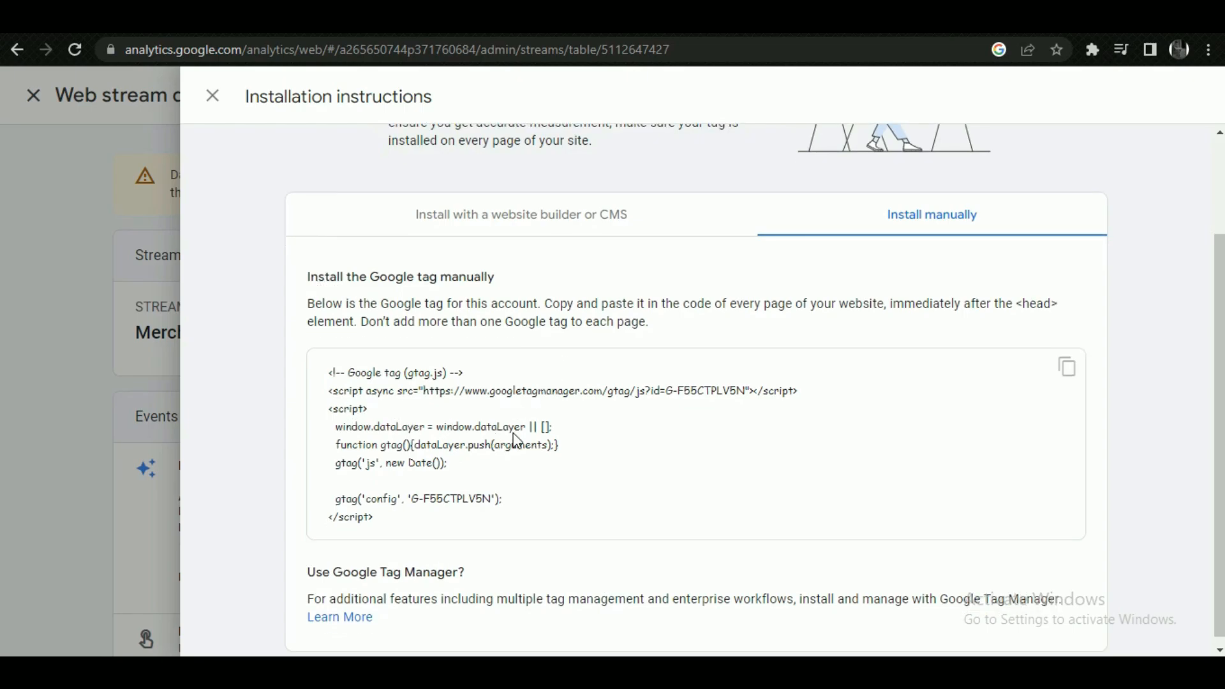
drag(331, 372, 397, 526)
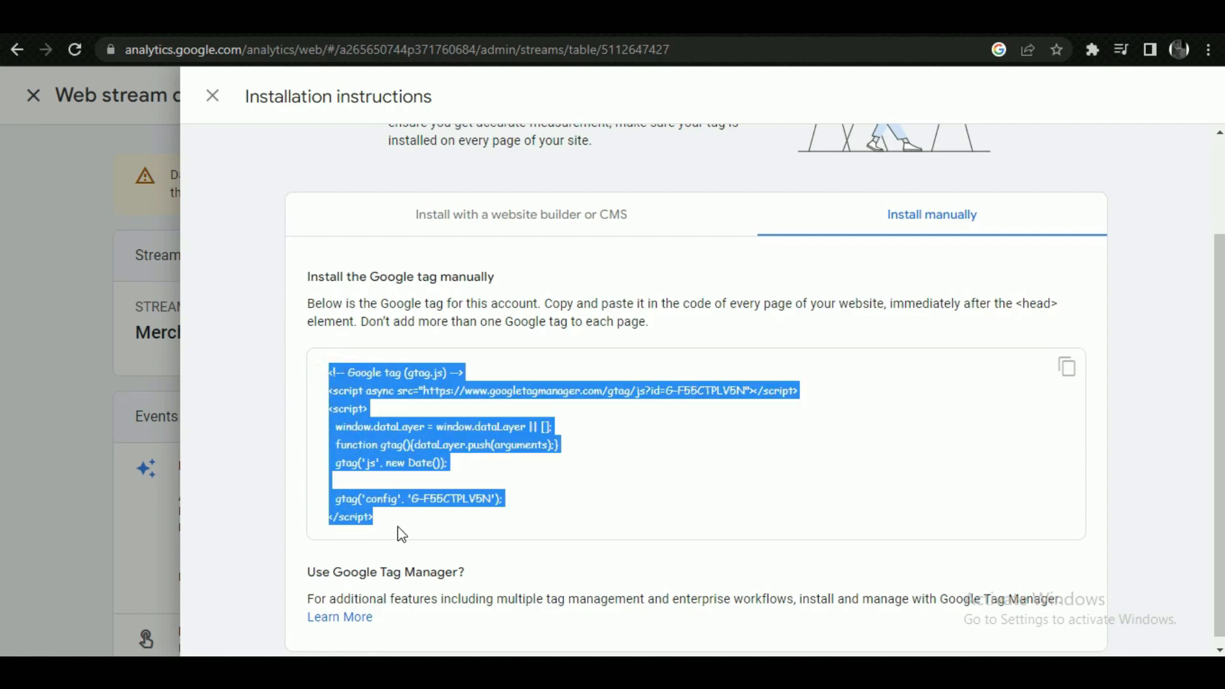
right_click(380, 446)
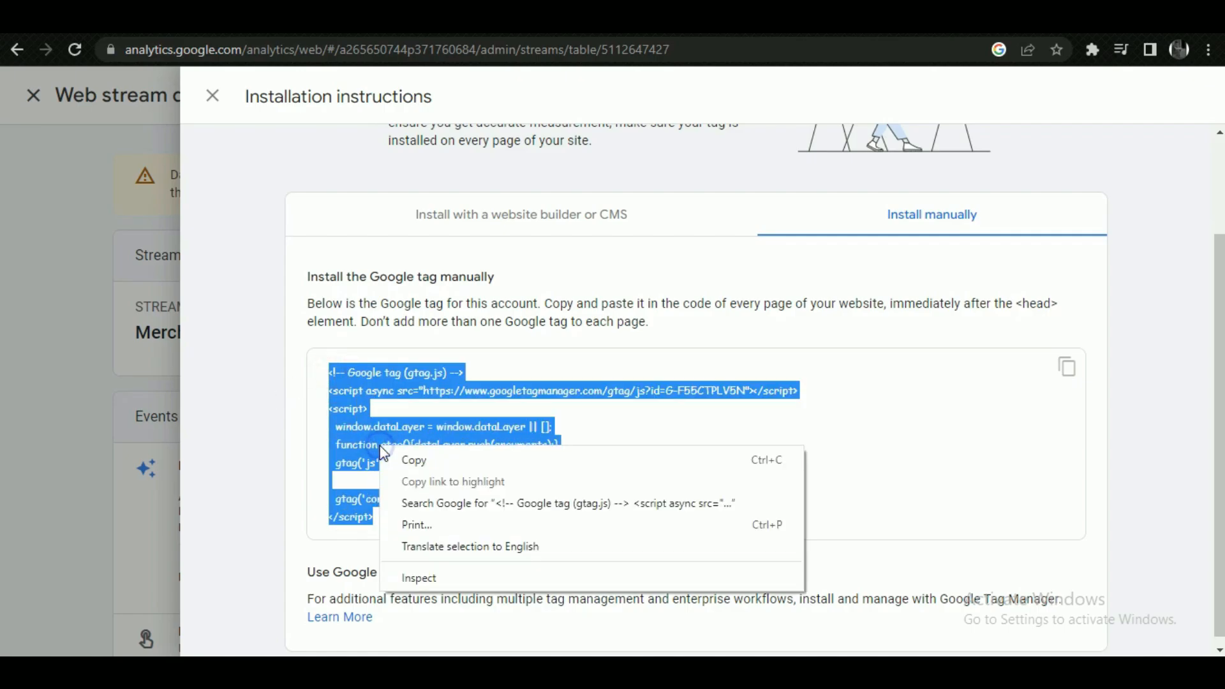
click(423, 461)
click(798, 430)
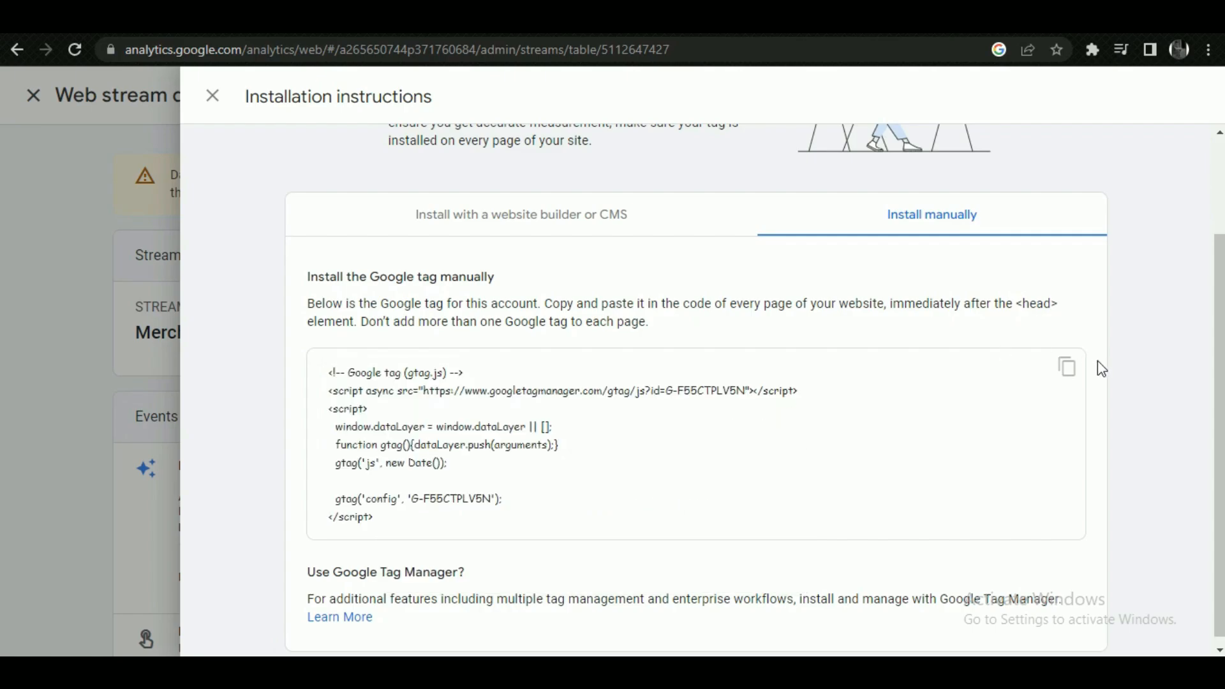
click(1067, 373)
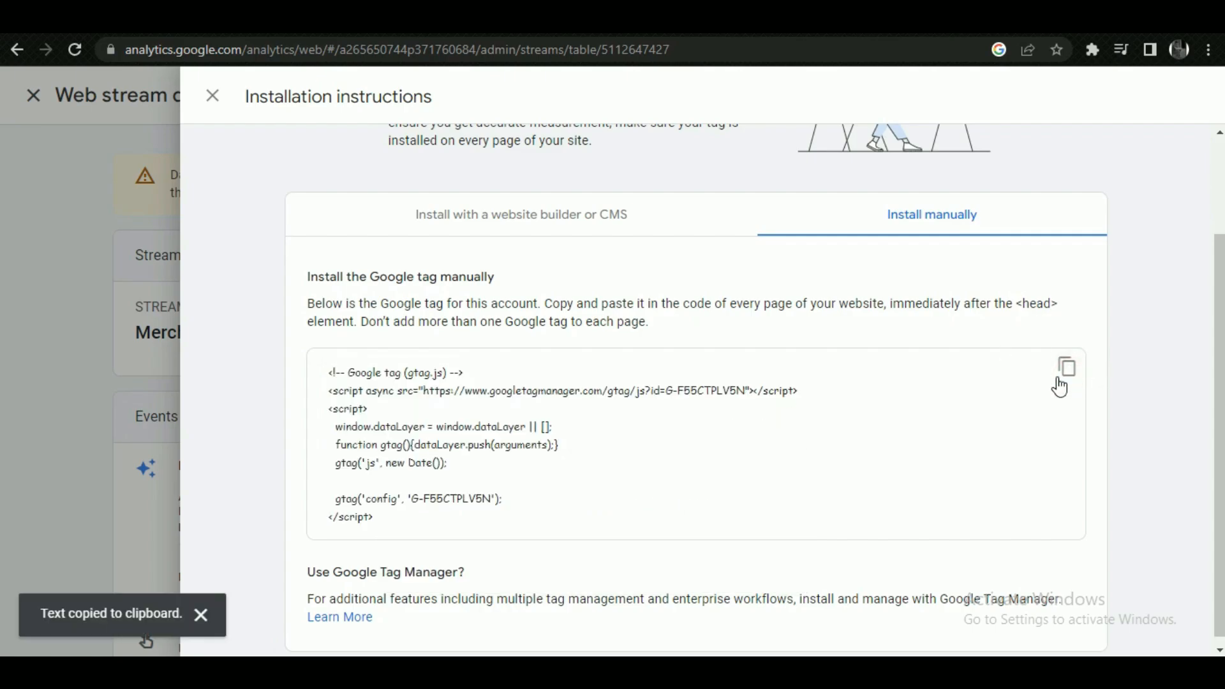
click(200, 613)
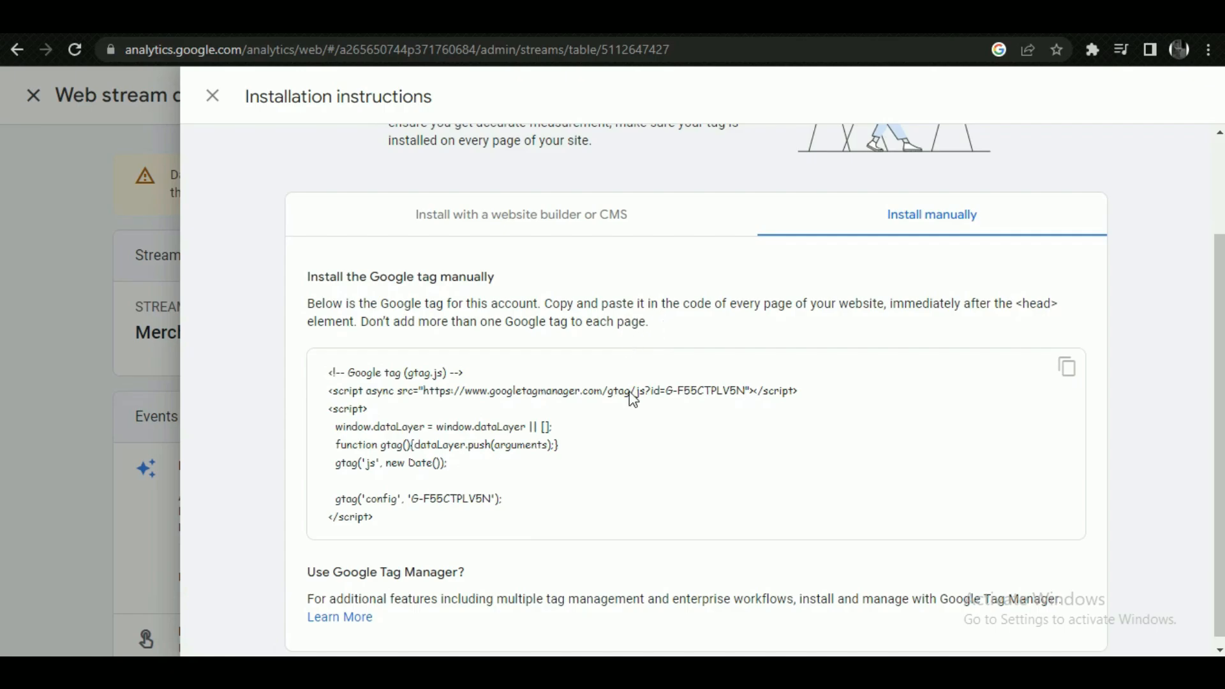
Compare the two tag installation methods again, ending at the website URL field for installing with a website builder or CMS
scroll(616, 580, up, 2)
click(575, 349)
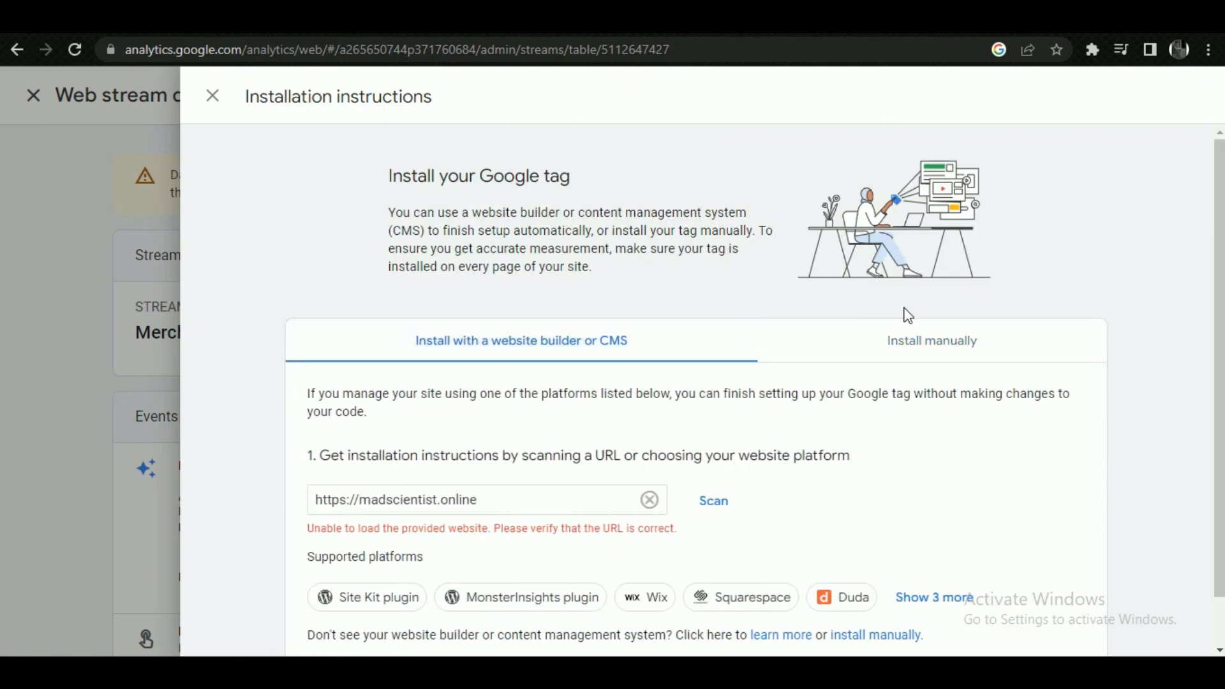
click(883, 333)
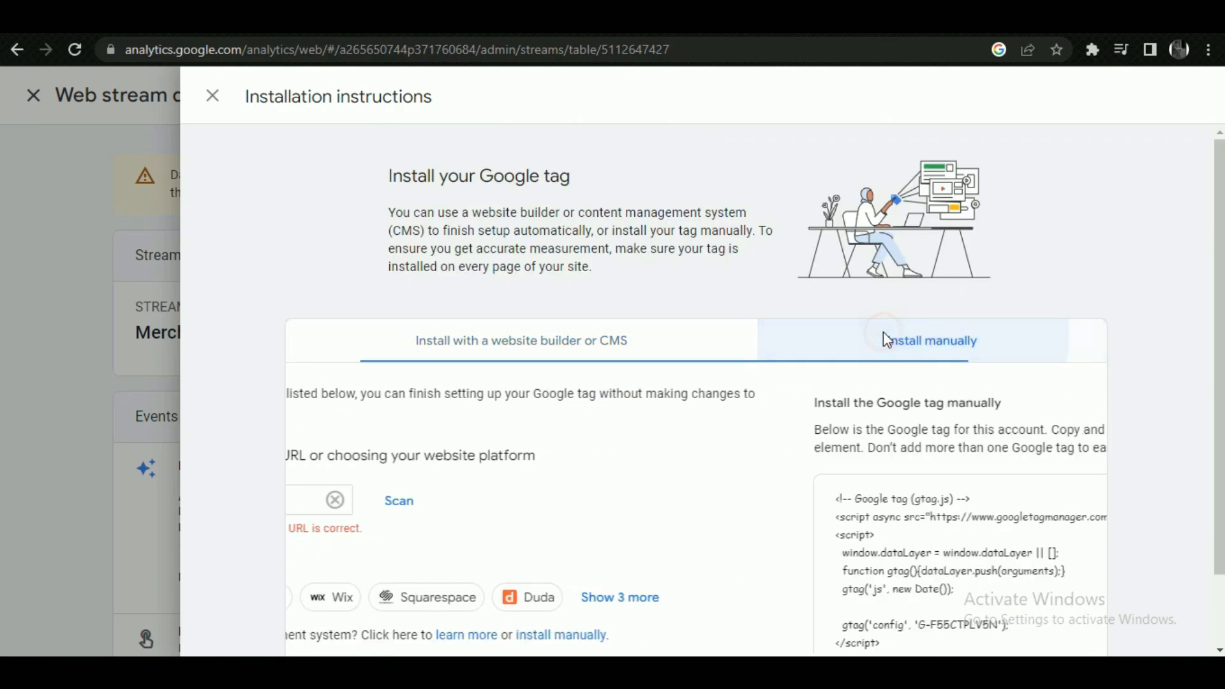
click(602, 356)
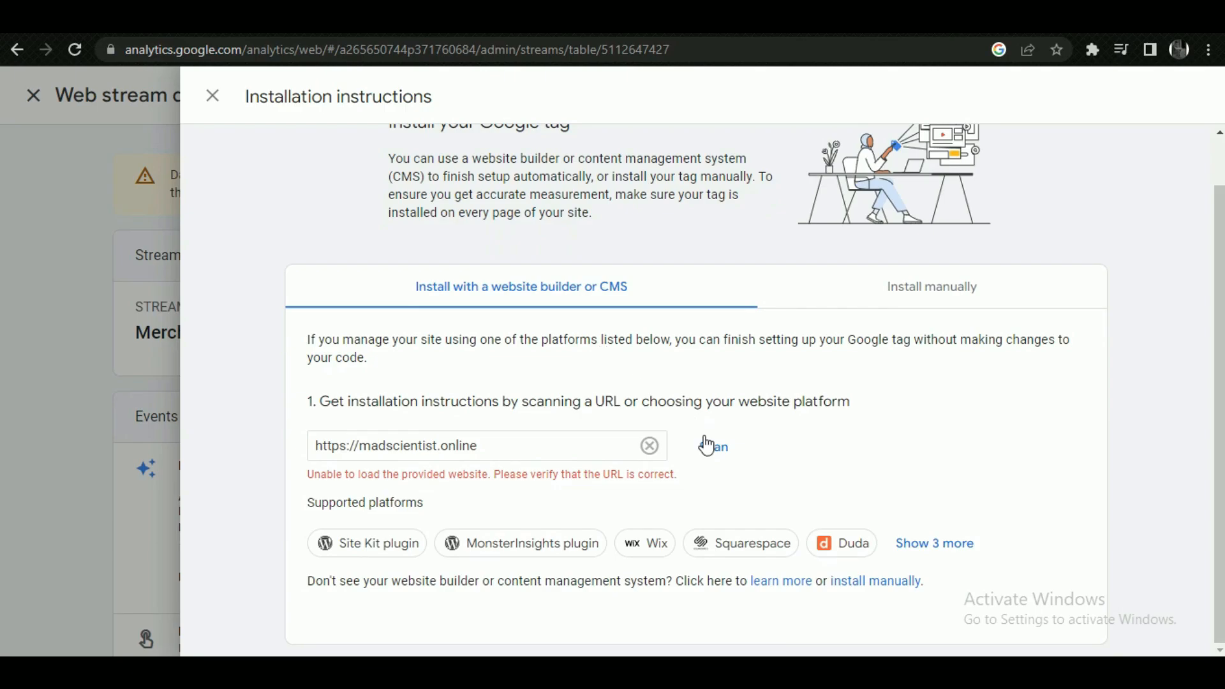
click(512, 446)
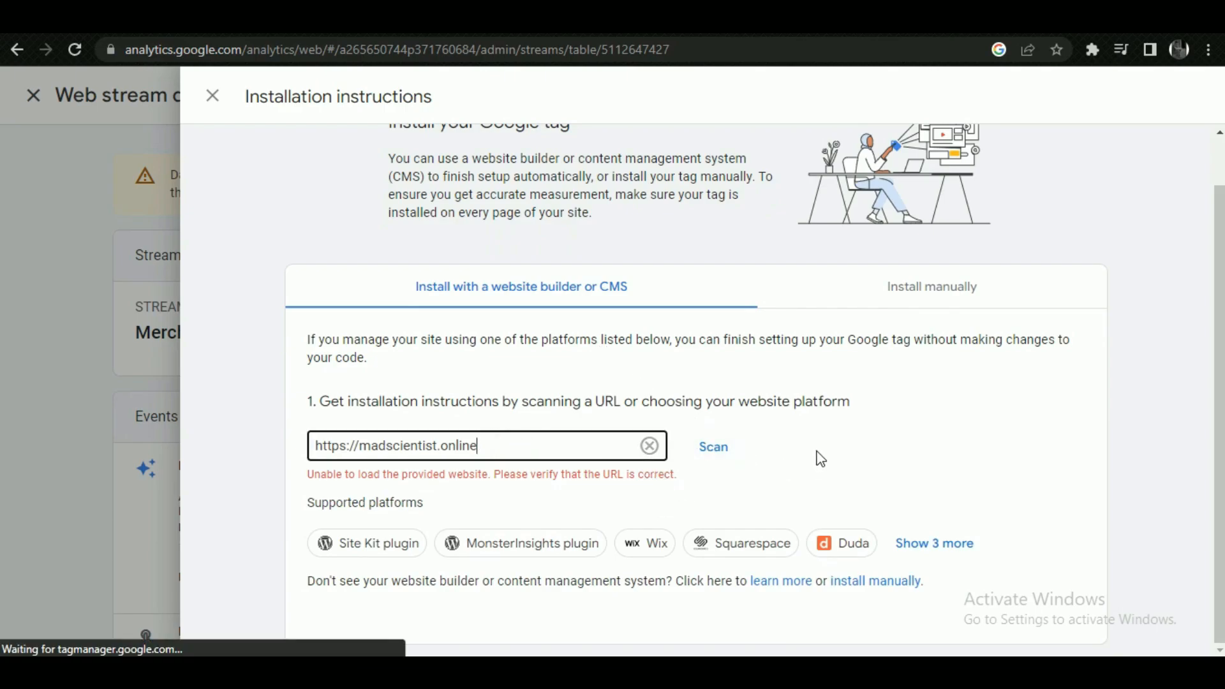